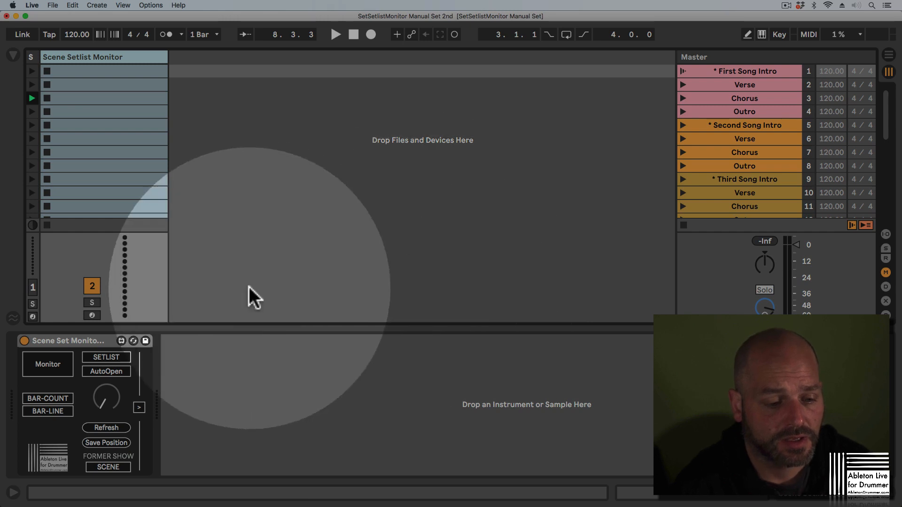
Step: Create an empty MIDI clip in the first slot of the Scene Setlist Monitor track and duplicate it down to scene 13
click(210, 401)
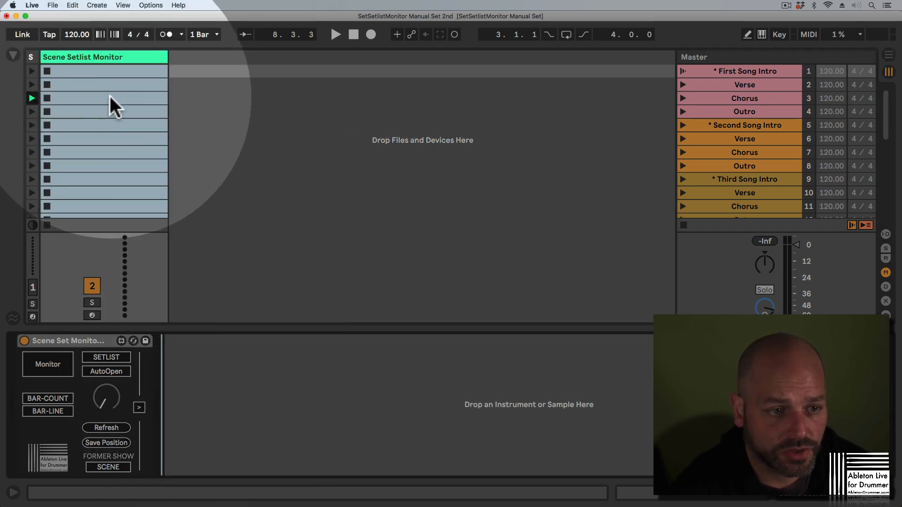
click(110, 97)
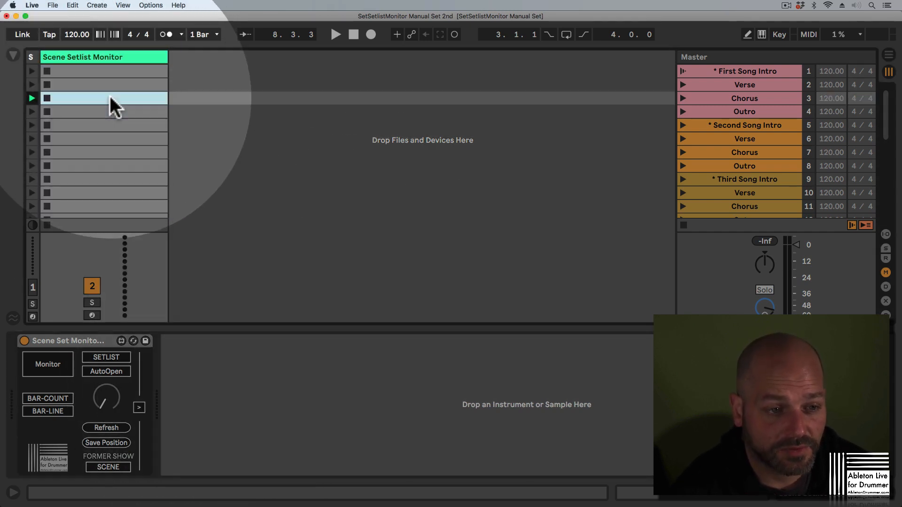
double_click(106, 71)
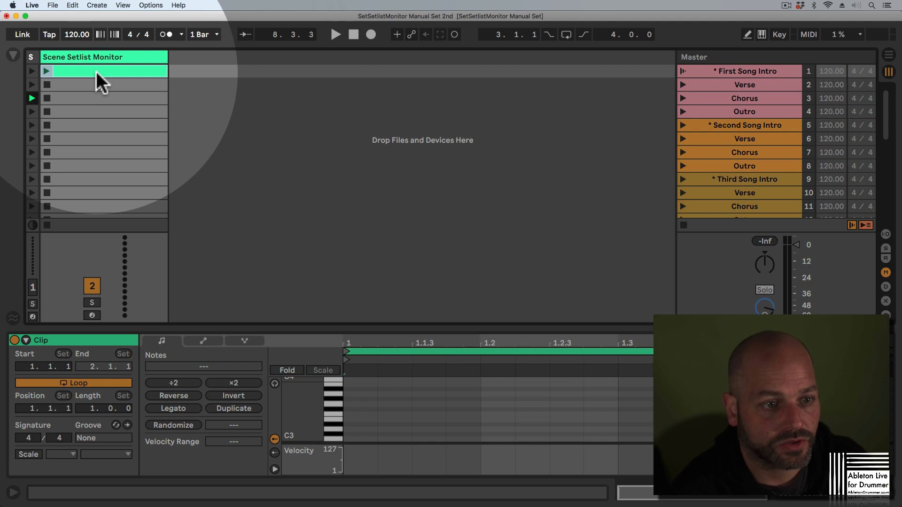
key(super+d)
key(super+d)
key(super+d)
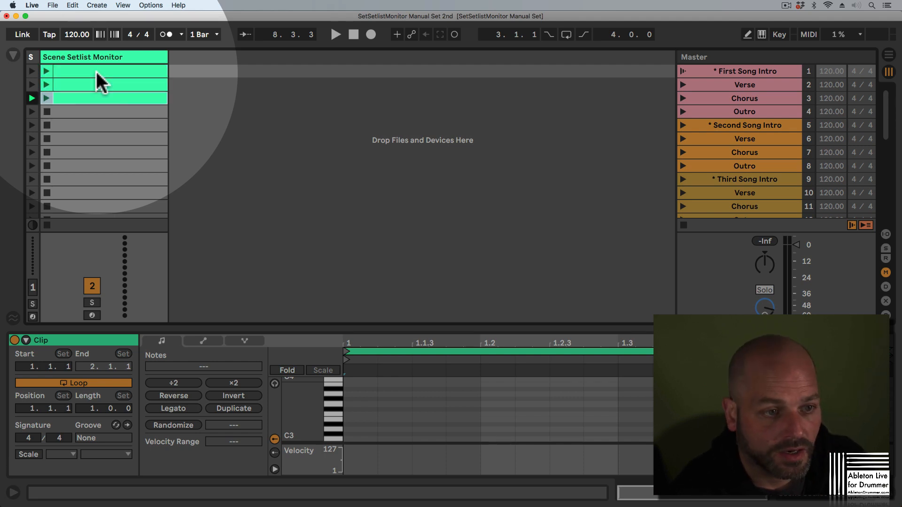
key(super+d)
key(super+d)
key(super+d)
key(super+d)
key(super+d)
key(super+d)
key(super+d)
key(super+d)
key(super+d)
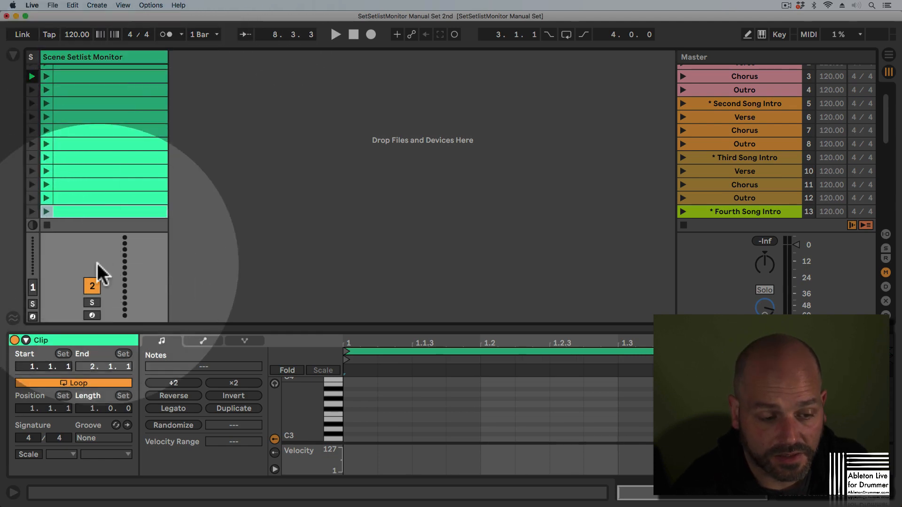
Step: Show the Scene Setlist Monitor track's device, open its monitor window and move the window clear of the track's clips
click(120, 57)
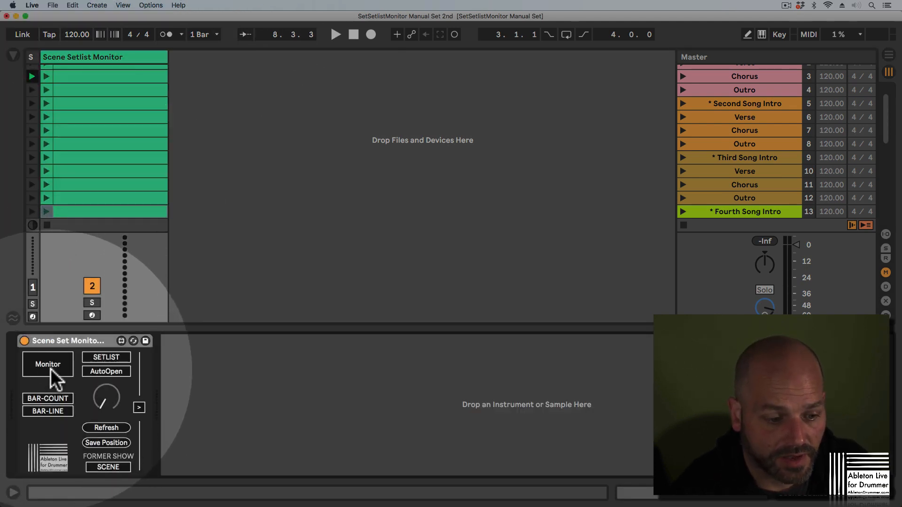
click(49, 367)
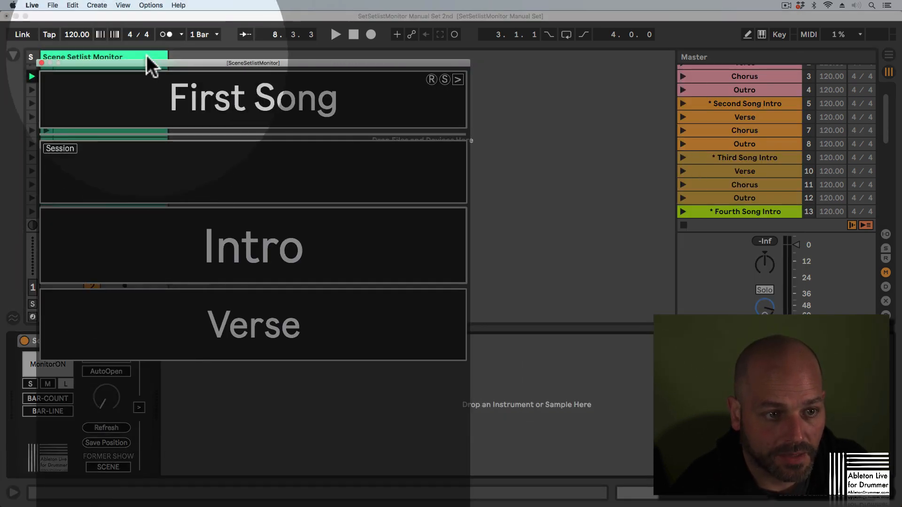
drag(151, 55, 304, 24)
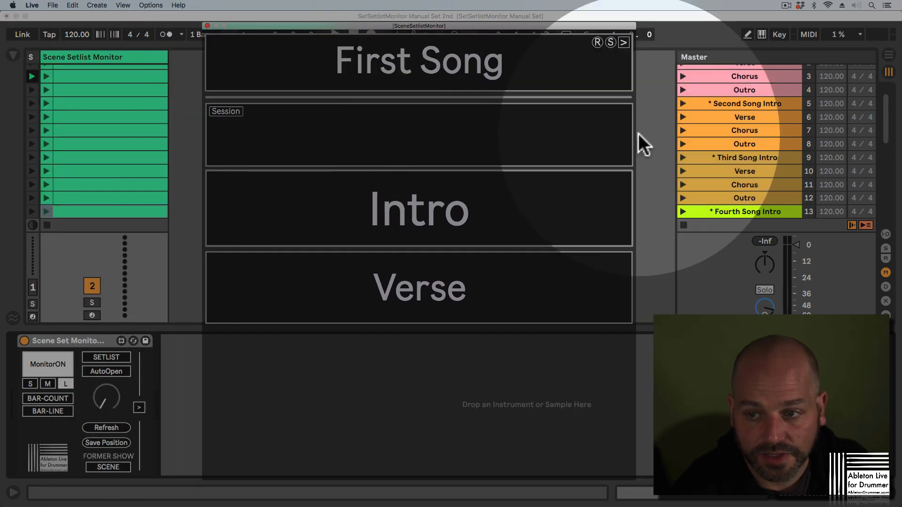
Step: Select the scenes one by one from Second Song Intro to the Third Song's Verse to check how the monitor follows
click(746, 106)
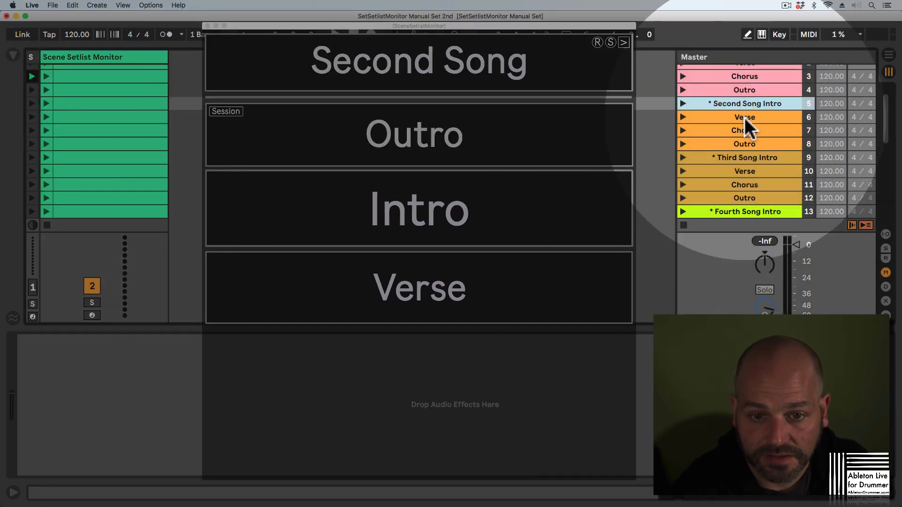
click(745, 118)
click(744, 131)
click(745, 143)
click(746, 156)
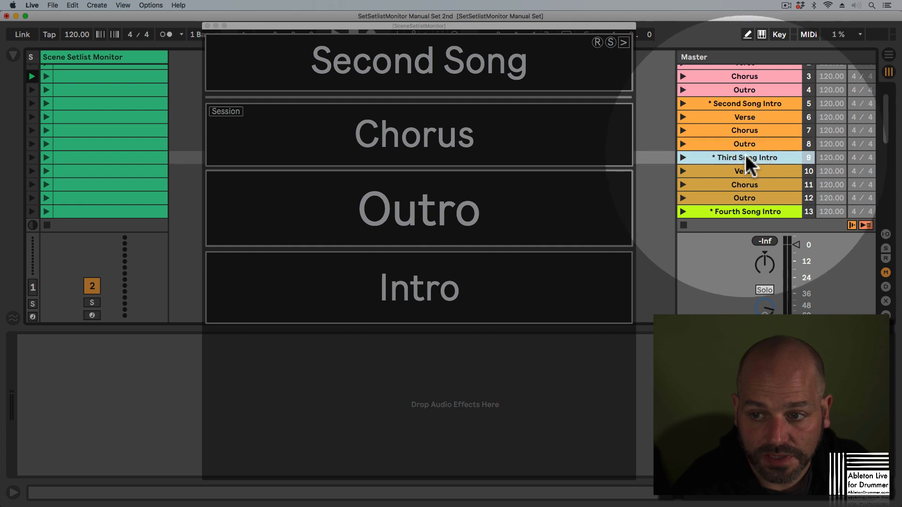
click(745, 170)
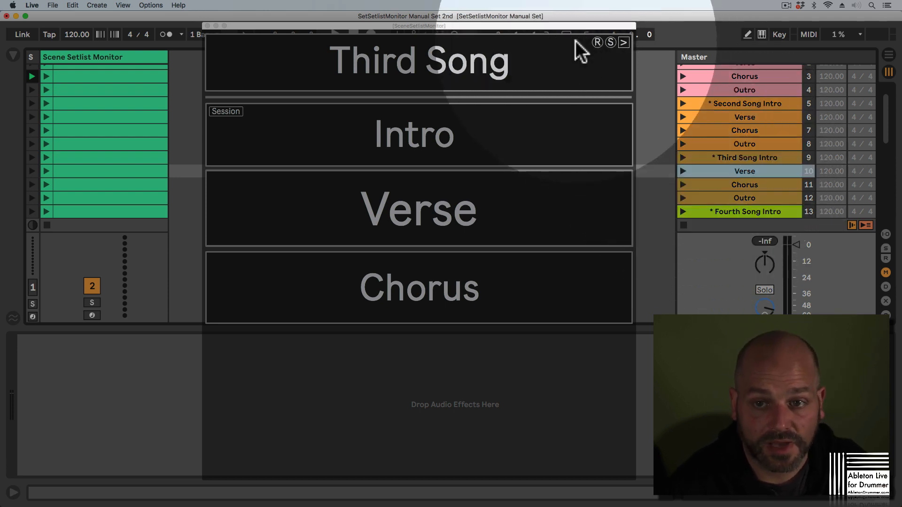
Step: Move the monitor window off the transport controls and launch the First Song's Outro scene
drag(540, 22, 545, 45)
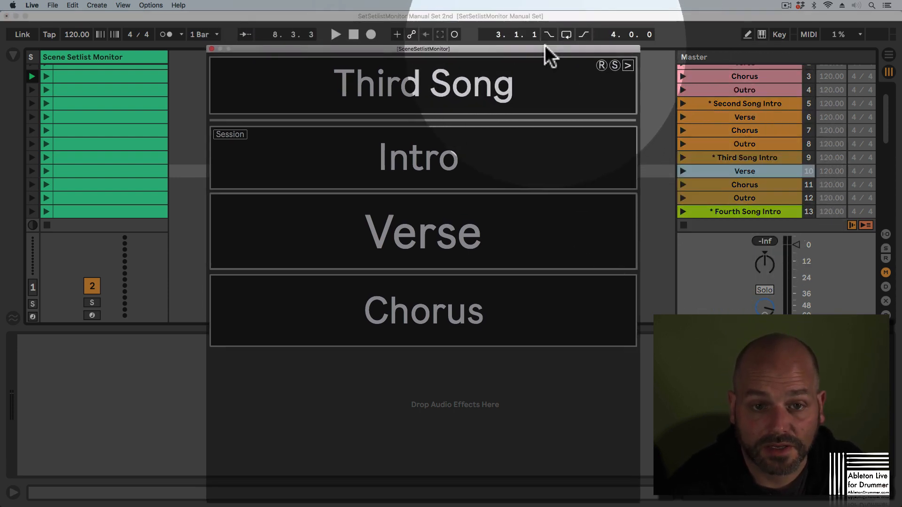
click(681, 88)
click(681, 88)
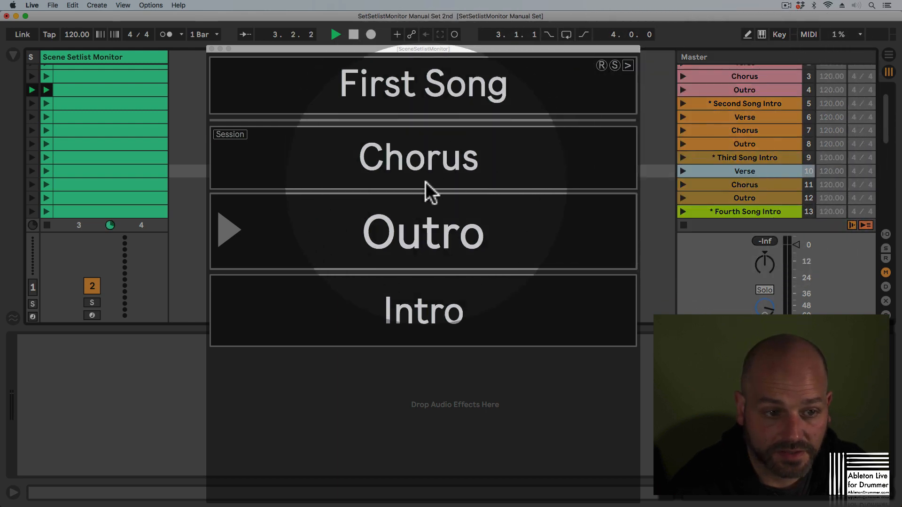
Step: Select various scenes between the First Song's Outro and Third Song Intro during playback to check the monitor, and stop playback
click(748, 87)
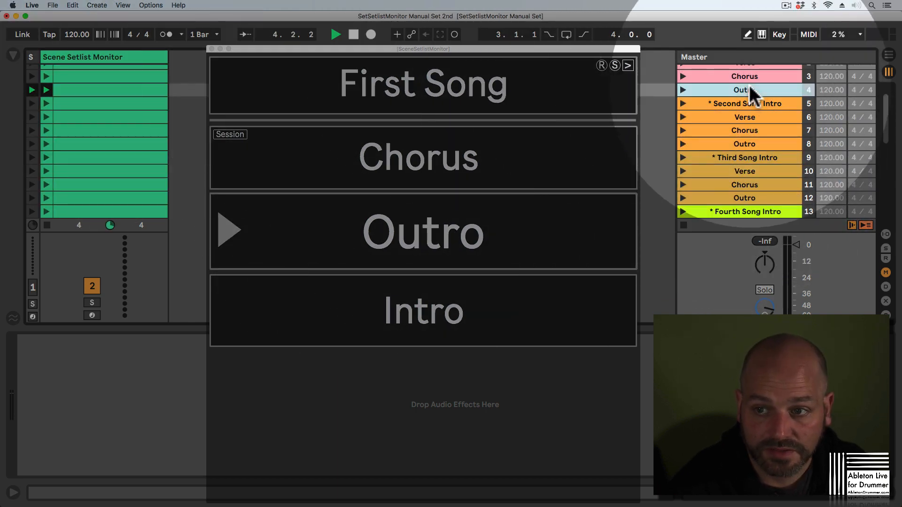
click(748, 100)
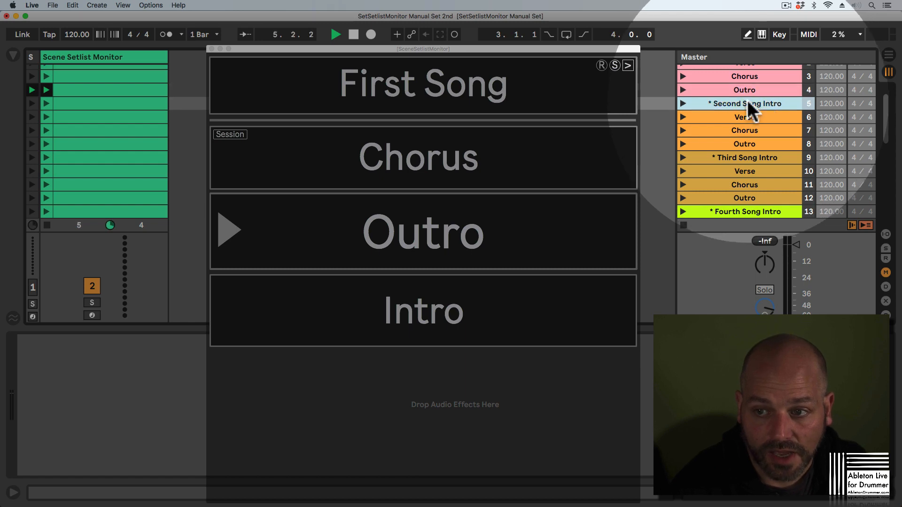
click(747, 117)
click(756, 130)
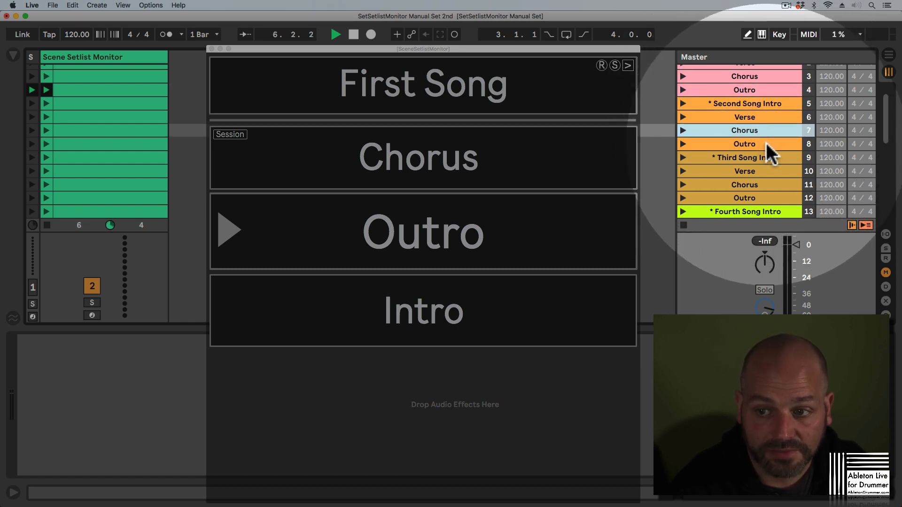
click(766, 143)
click(759, 129)
click(758, 106)
click(759, 115)
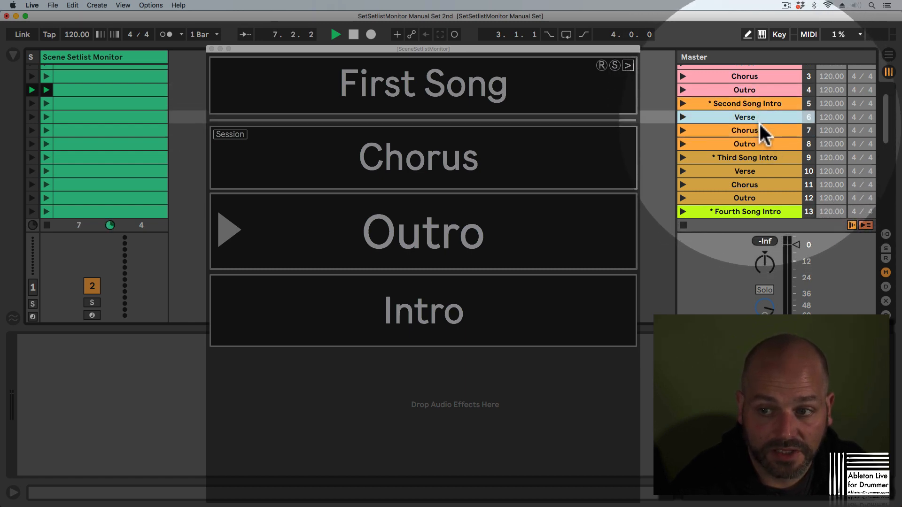
click(757, 128)
click(757, 141)
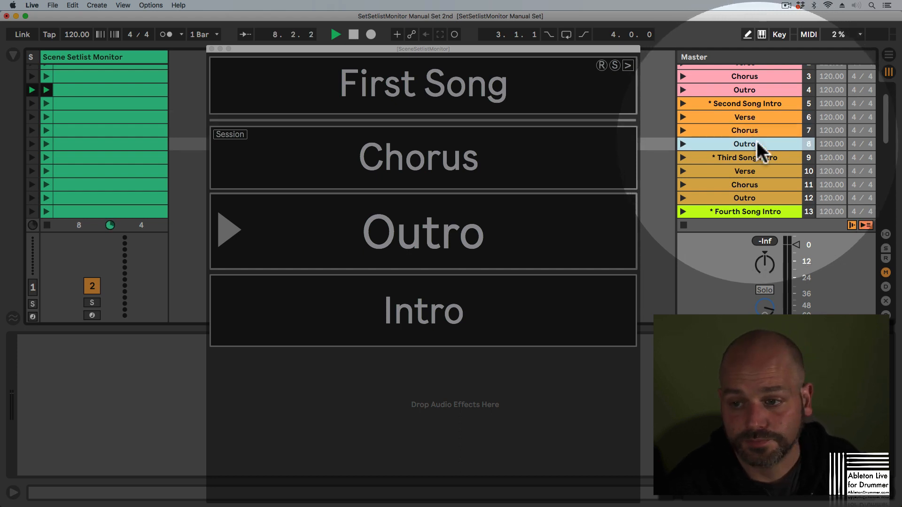
click(753, 156)
click(756, 143)
click(752, 131)
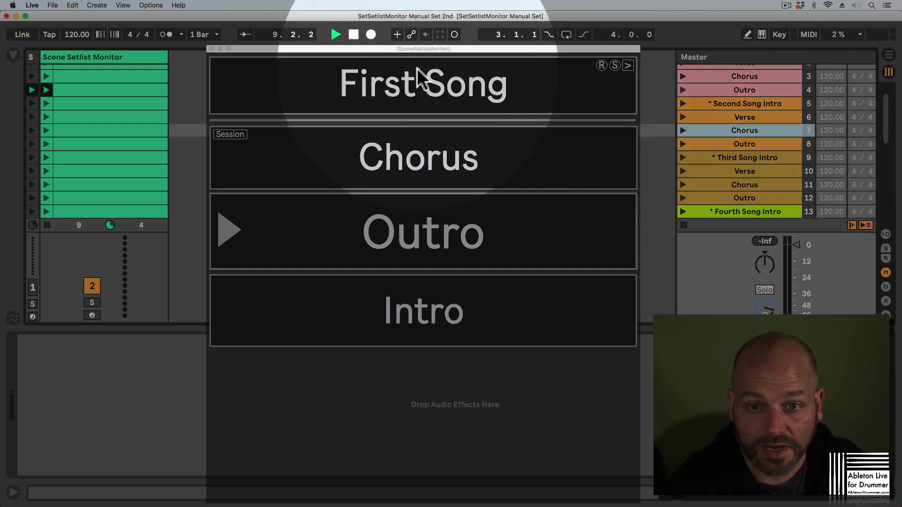
click(353, 34)
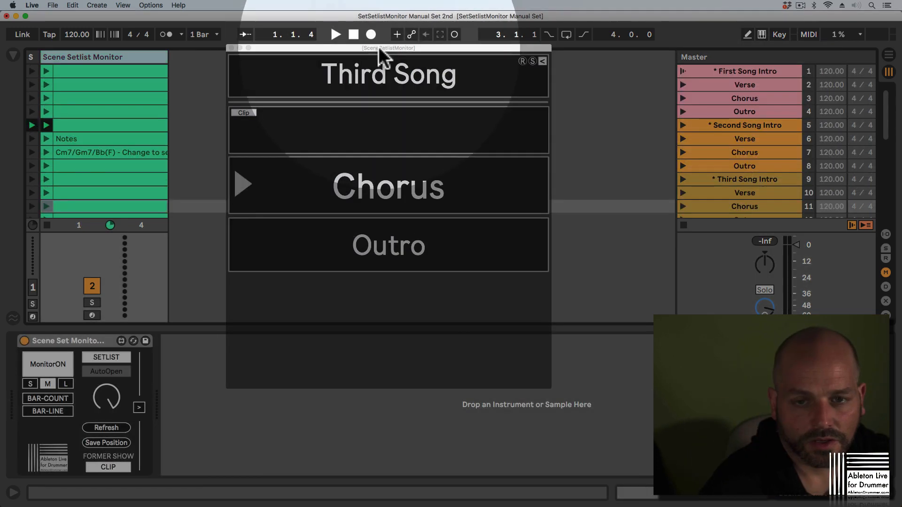
Step: Try the monitor window at sizes S, M and L, and return it to M
drag(378, 47, 346, 45)
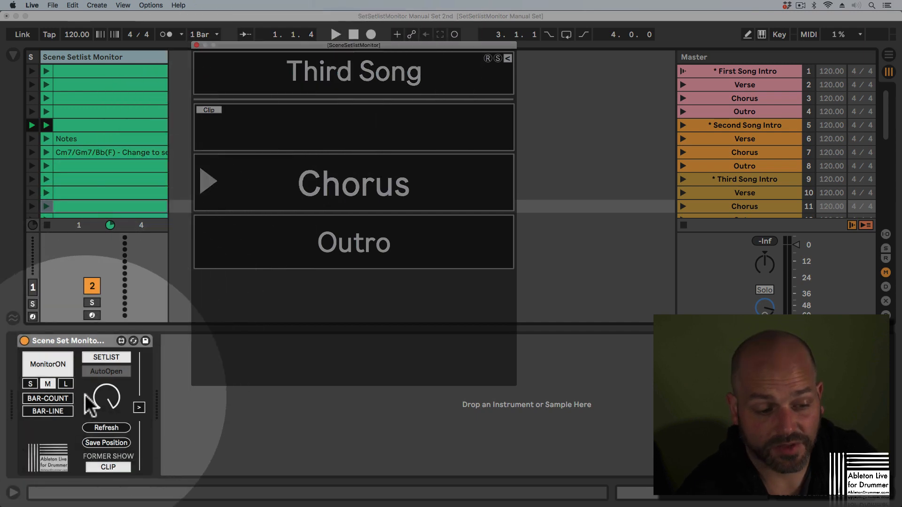
click(32, 382)
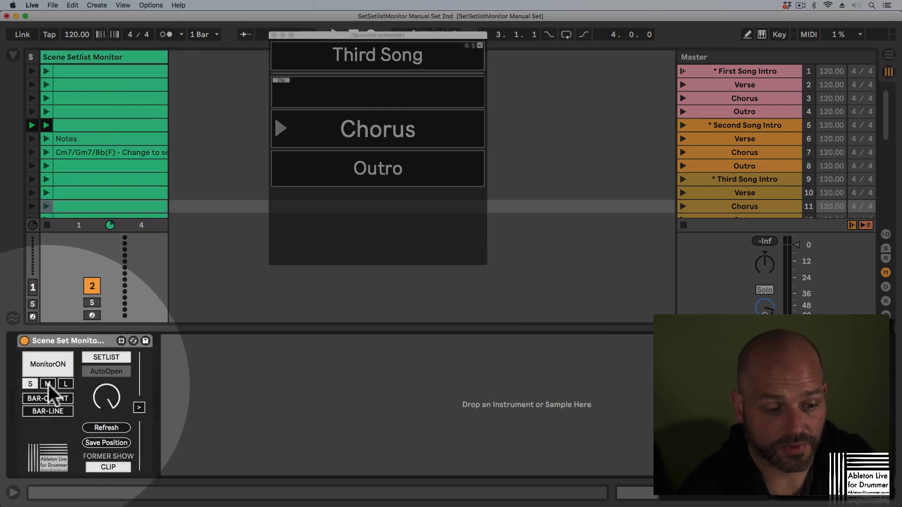
click(49, 384)
click(64, 384)
click(49, 384)
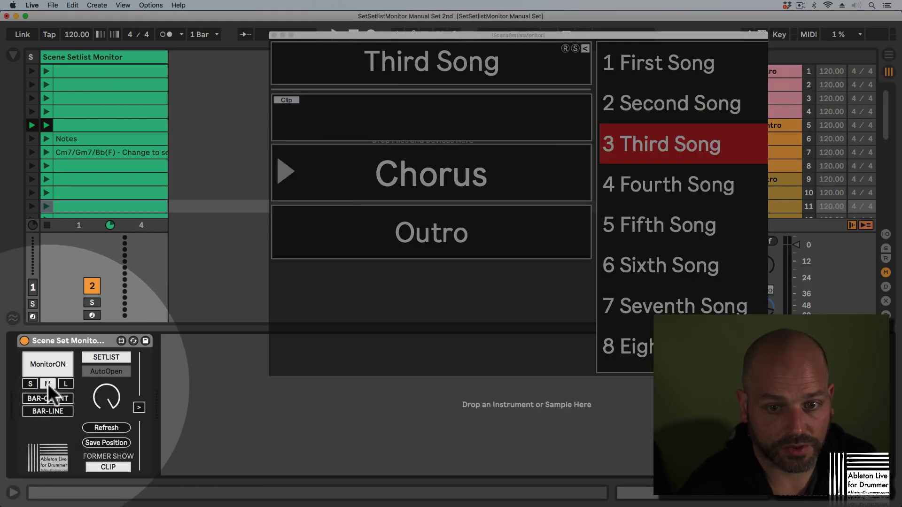
Step: Reposition the monitor window and switch its size to S, to L and back to S
drag(432, 37, 584, 38)
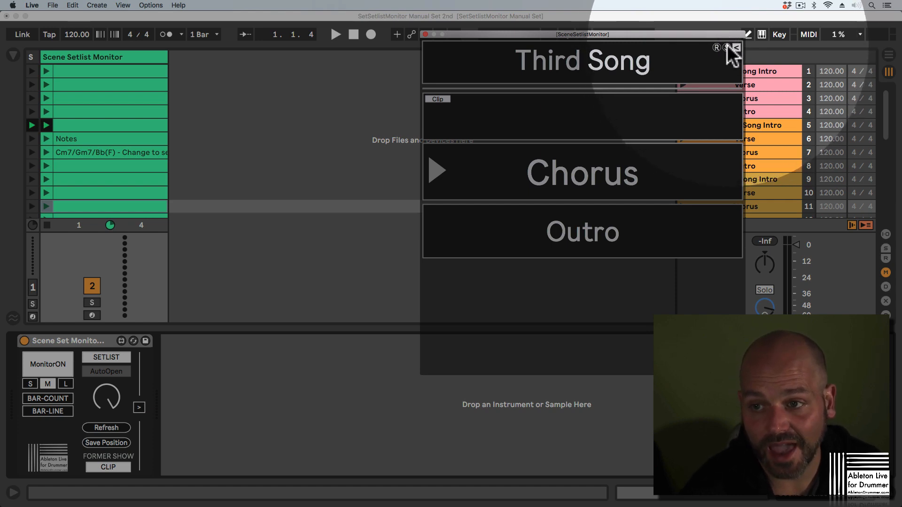
drag(691, 33, 673, 30)
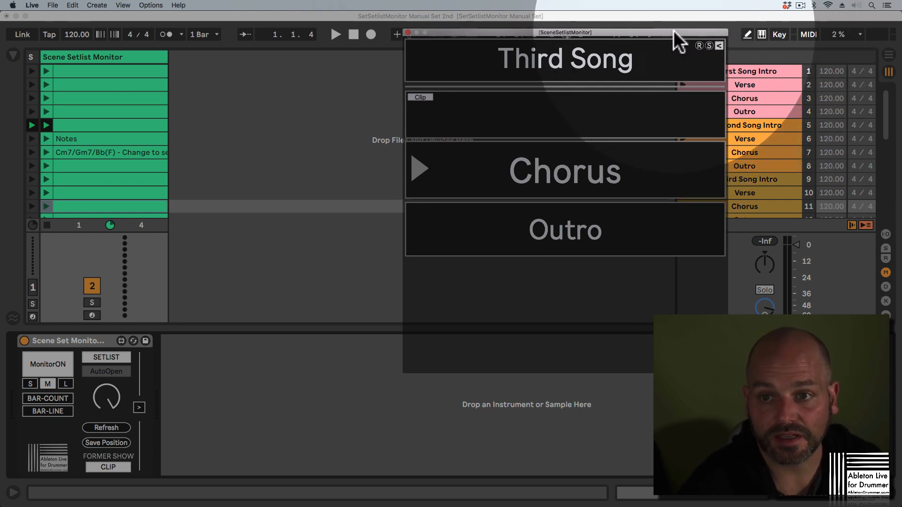
click(30, 383)
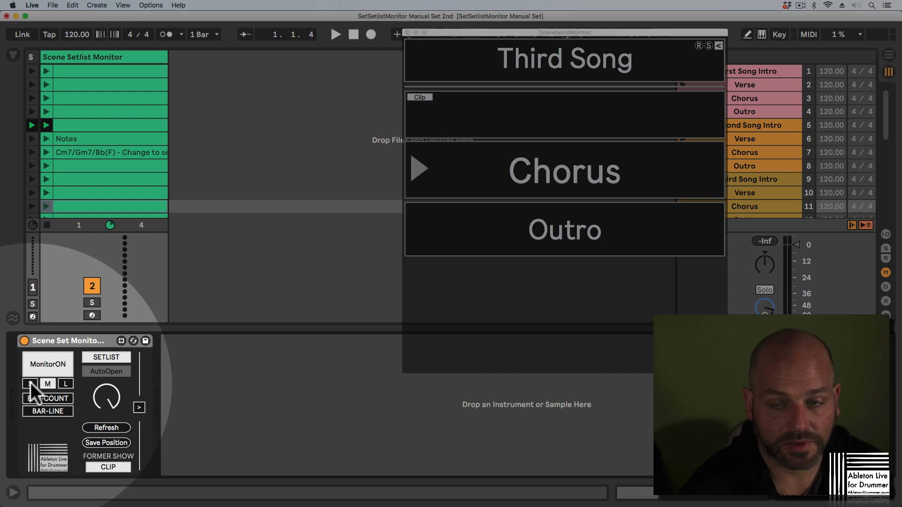
click(66, 385)
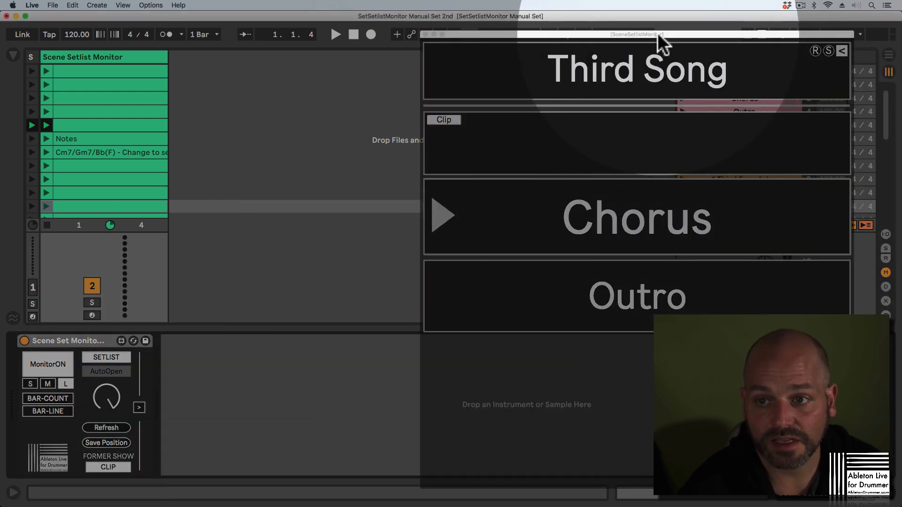
drag(657, 31, 280, 18)
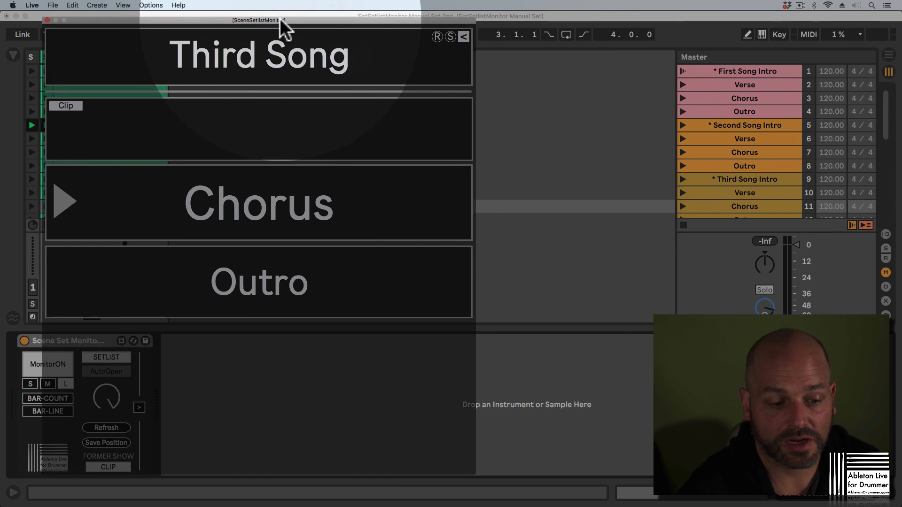
click(30, 383)
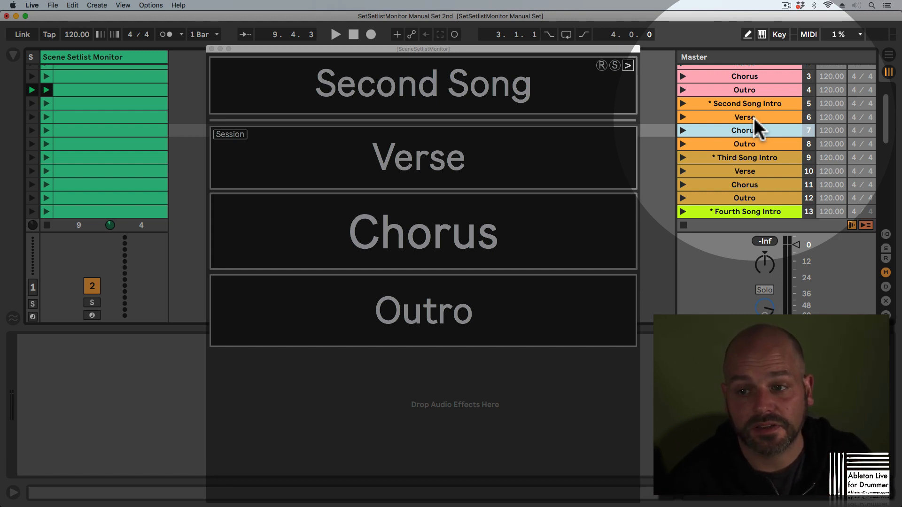
Step: Select the asterisk-marked intro scenes of the First to Fifth Songs to check the song title shown in the monitor
scroll(733, 104, up, 2)
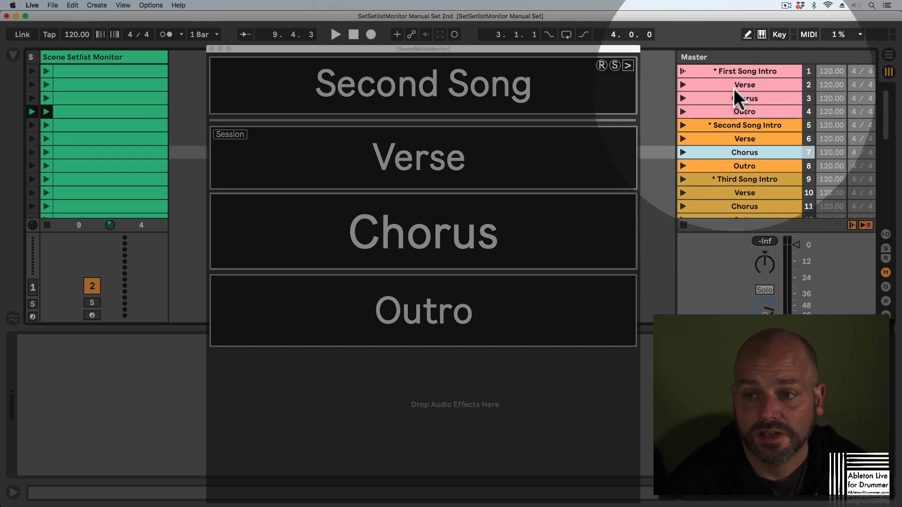
click(738, 72)
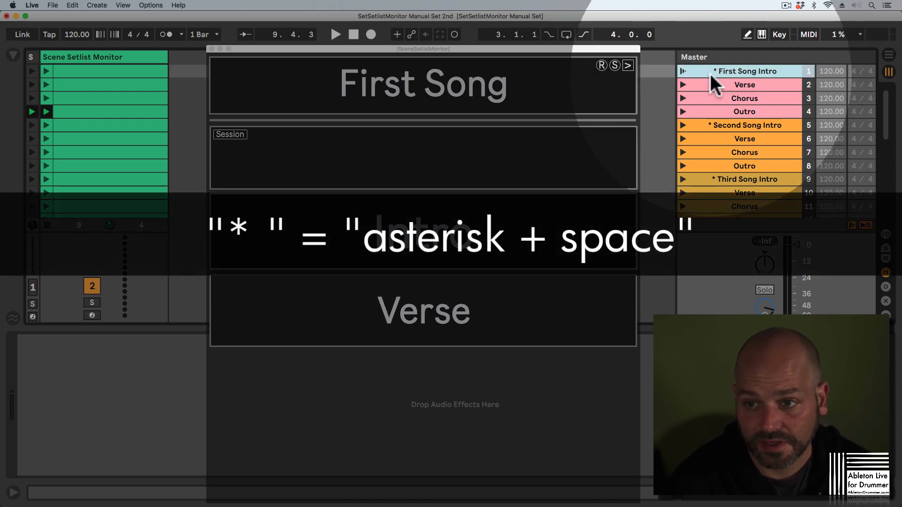
click(739, 125)
scroll(739, 123, down, 2)
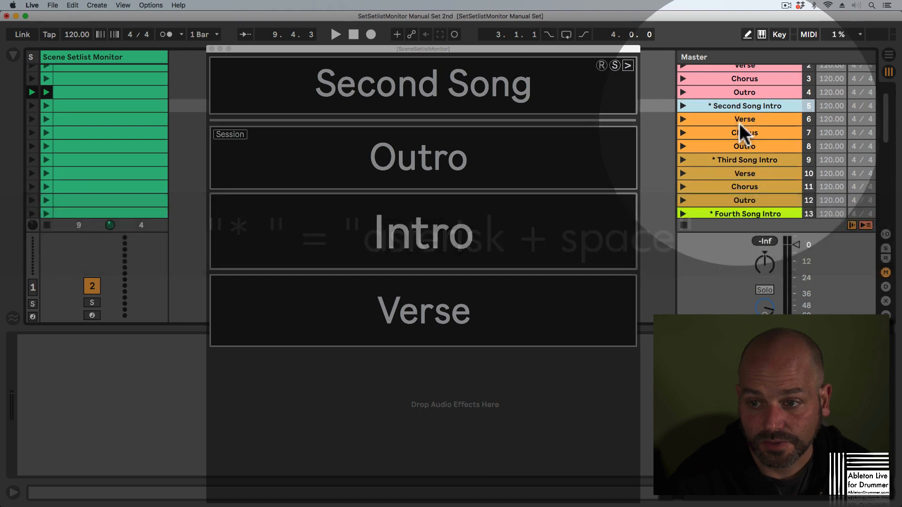
scroll(734, 89, up, 2)
click(733, 71)
click(742, 125)
scroll(741, 136, down, 4)
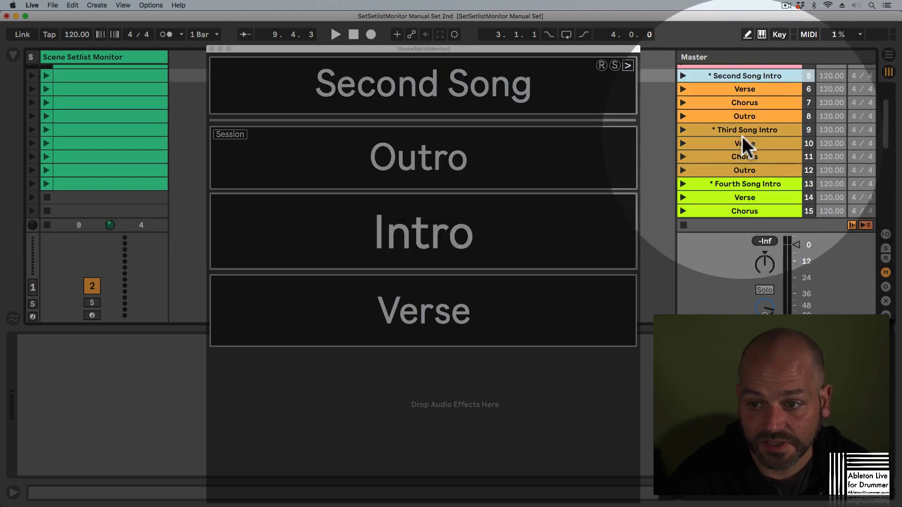
click(743, 129)
scroll(749, 155, down, 5)
click(742, 108)
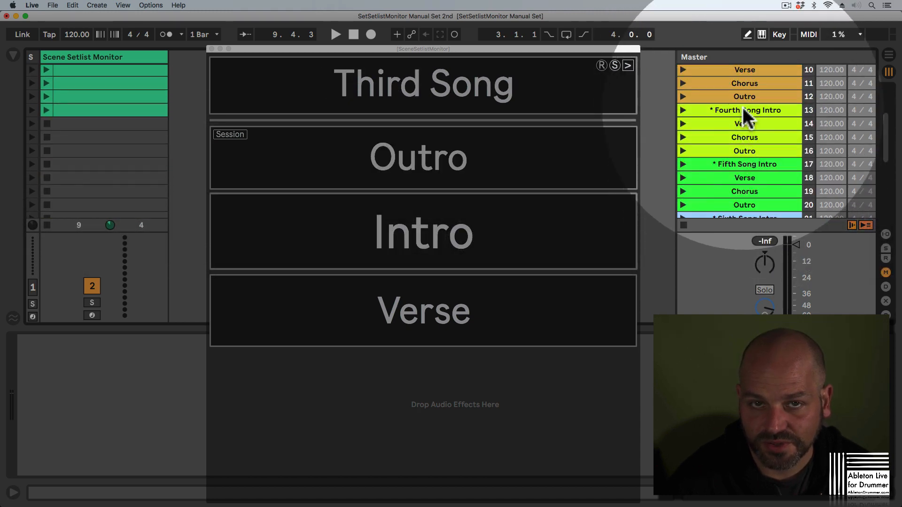
click(753, 165)
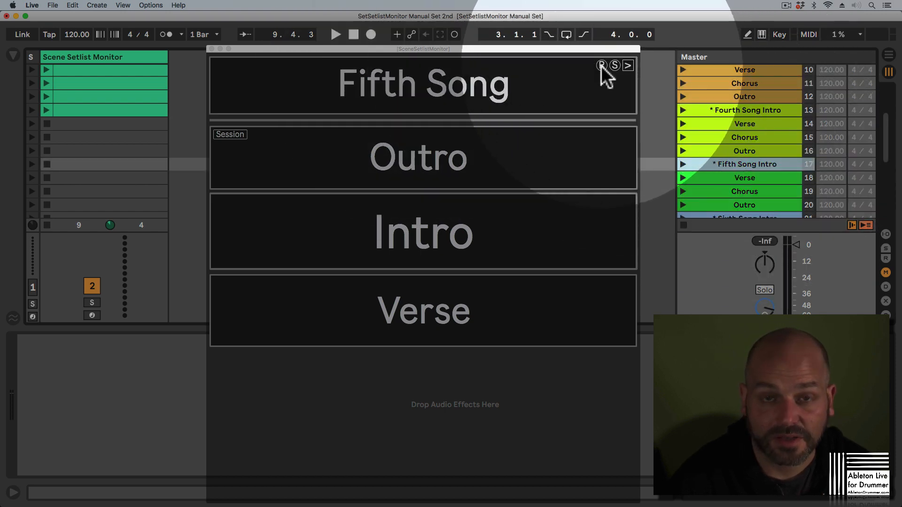
Step: Refresh the monitor back to the First Song, and open its song list and close it again without choosing
click(601, 65)
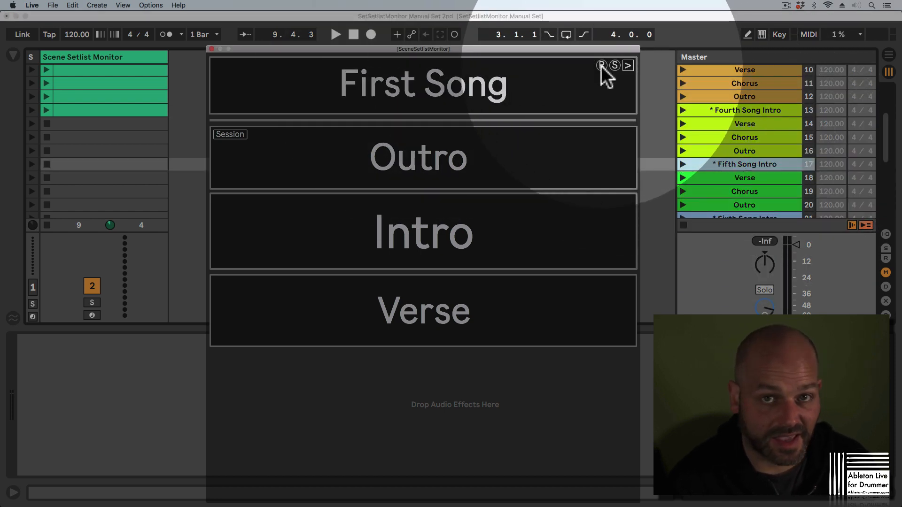
click(468, 80)
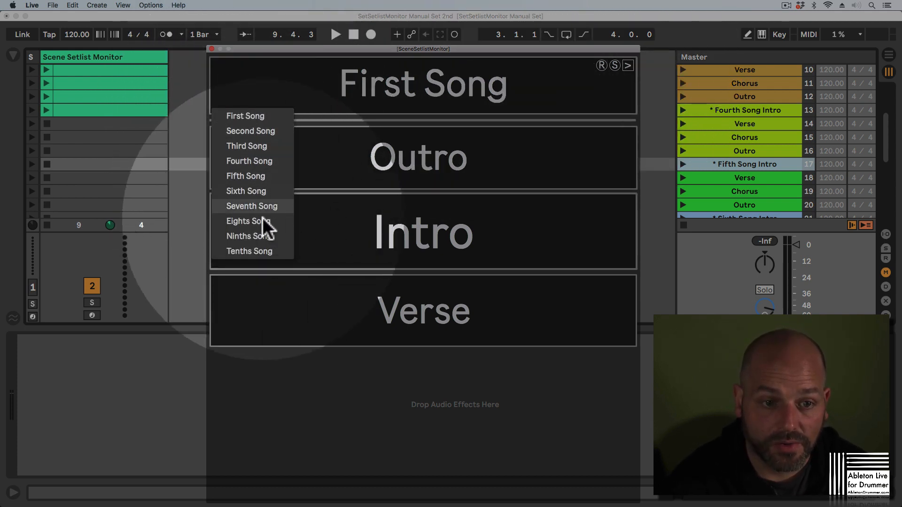
click(388, 90)
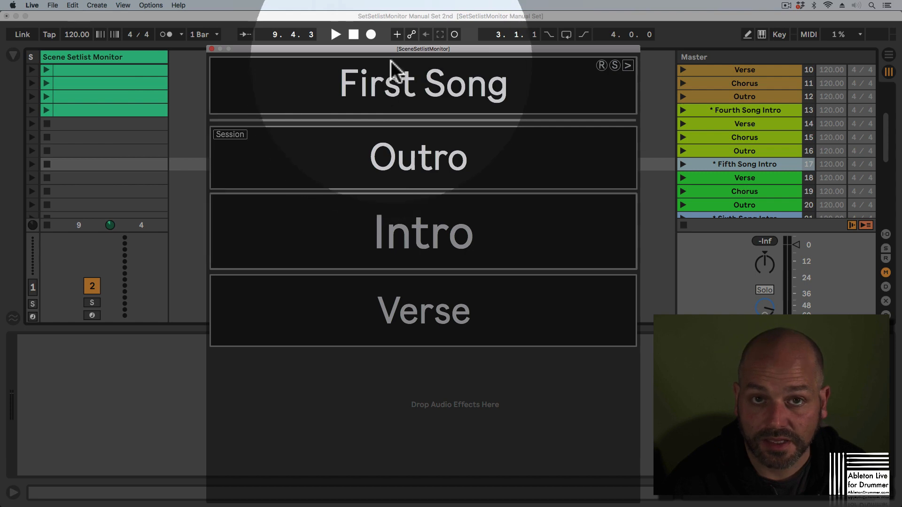
Step: Expand the setlist view in the monitor, reposition the window, jump to the Third, Fourth and Fifth Song, and collapse the view
click(627, 66)
drag(551, 64, 617, 20)
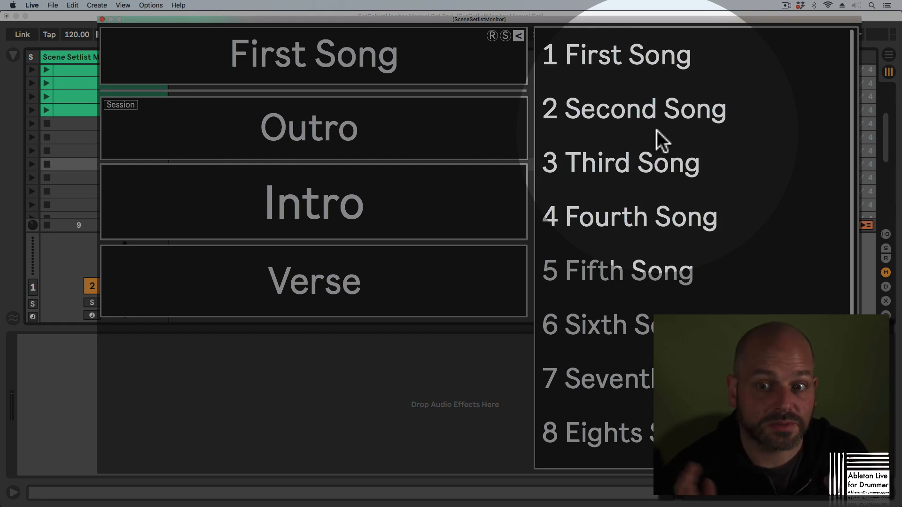
click(642, 166)
click(657, 217)
click(659, 267)
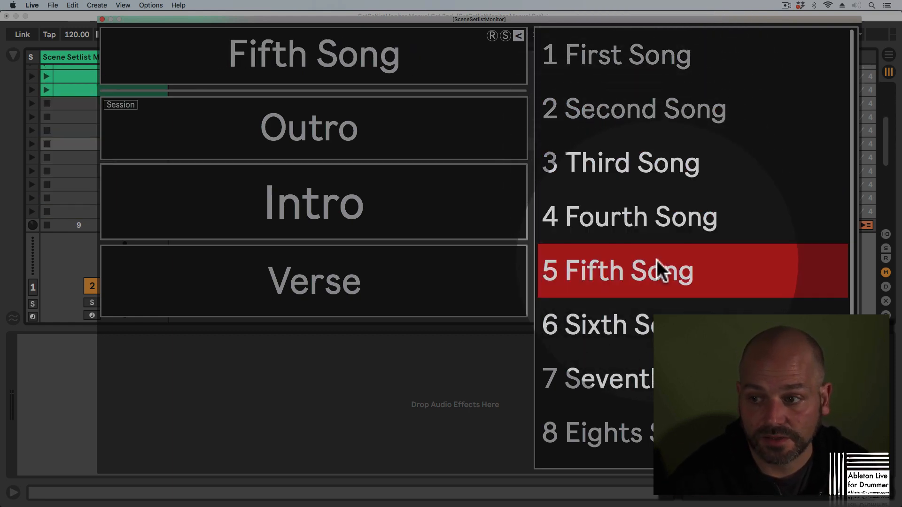
click(519, 36)
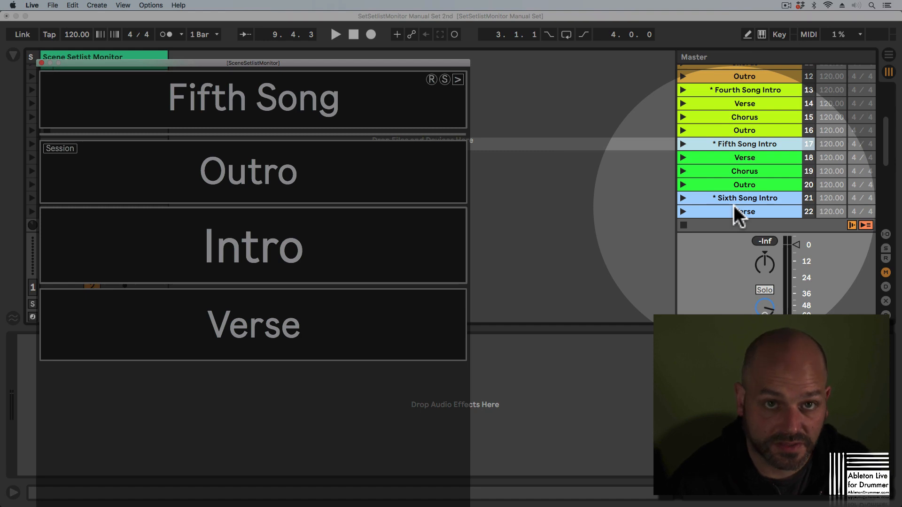
Step: Jump to the Eights, Ninths and Tenths Song one after another using the monitor's song title list
click(277, 108)
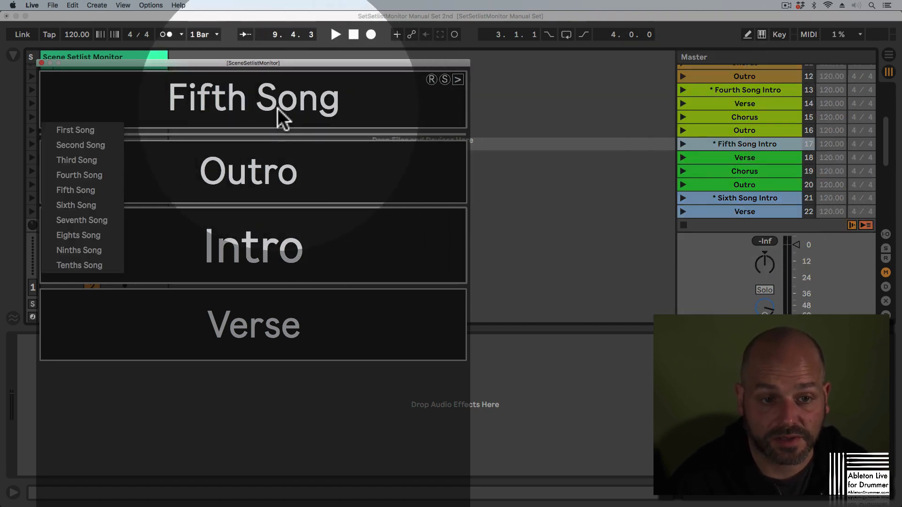
click(80, 233)
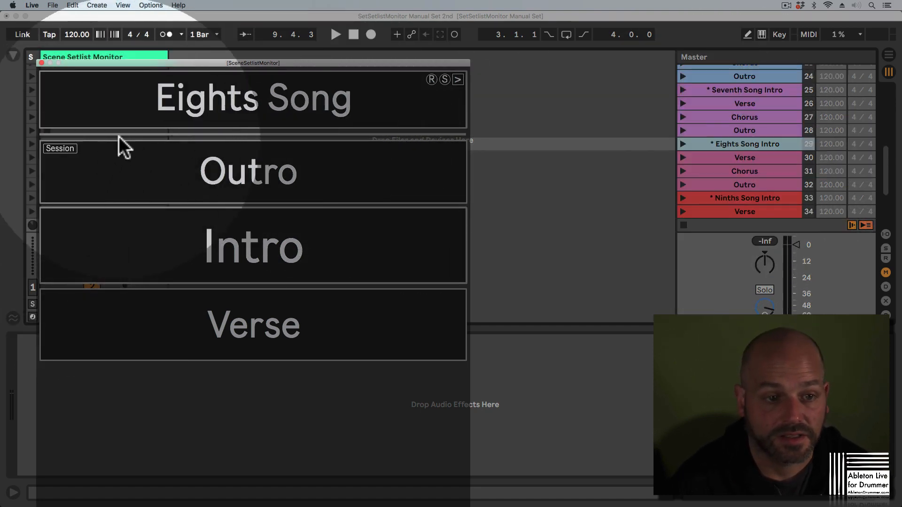
click(176, 106)
click(91, 245)
click(184, 108)
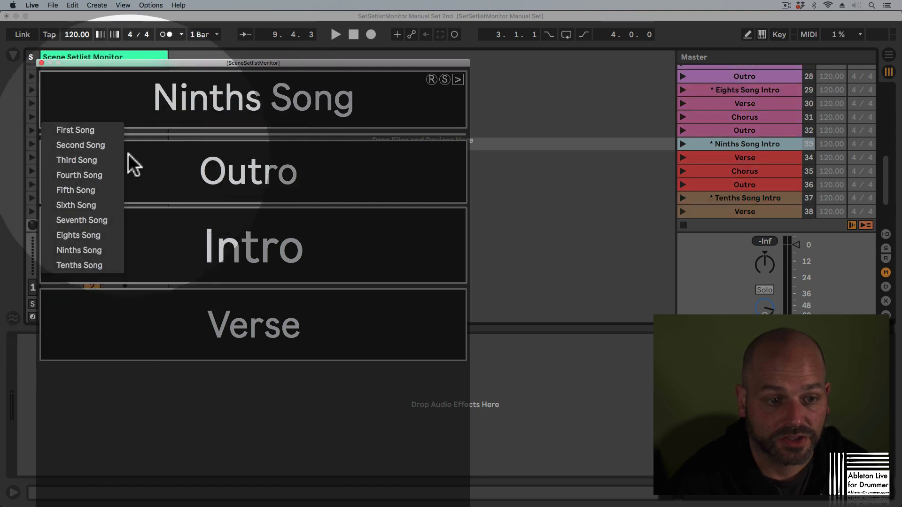
click(89, 261)
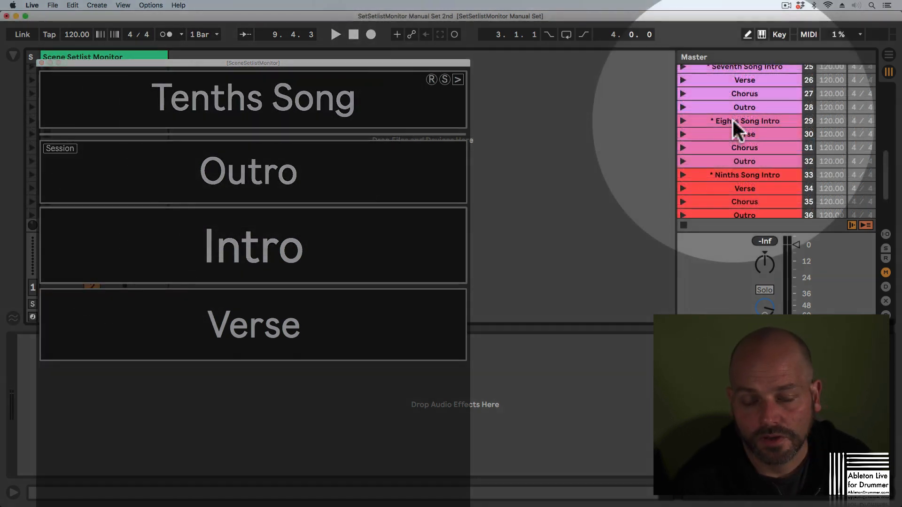
Step: Select the four Eights Song scenes from Intro to Outro and move them below the Ninths Song's Outro
click(732, 120)
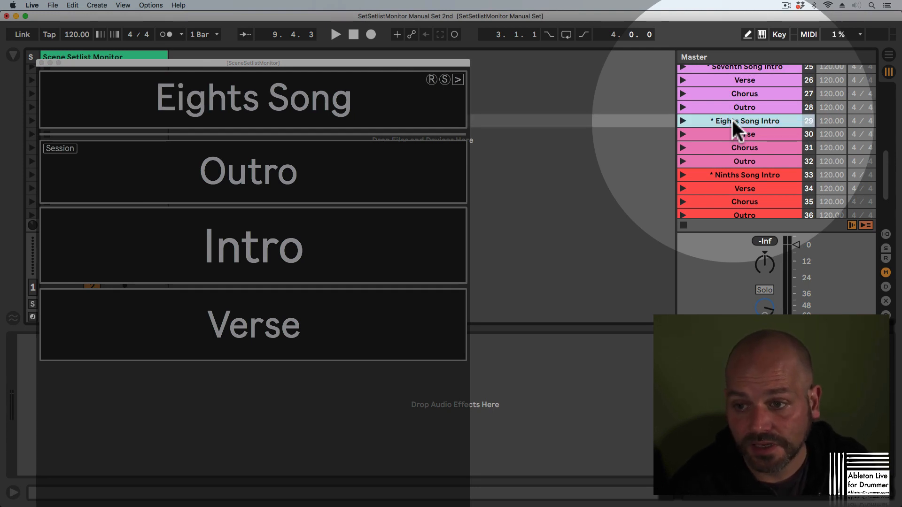
scroll(739, 135, down, 3)
scroll(741, 107, up, 2)
shift+click(745, 130)
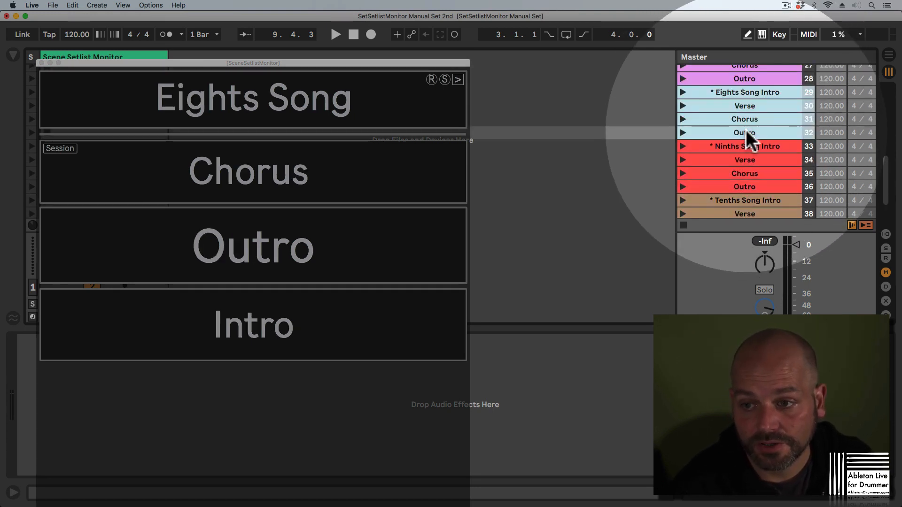
drag(730, 89, 751, 190)
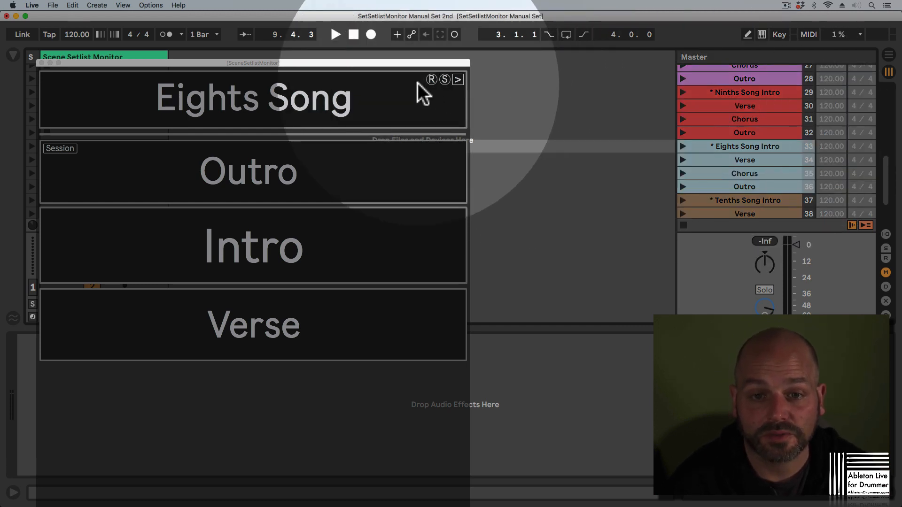
Step: Refresh the monitor's song order and expand the setlist view to check the positions of the Ninths and Eights Song
click(431, 79)
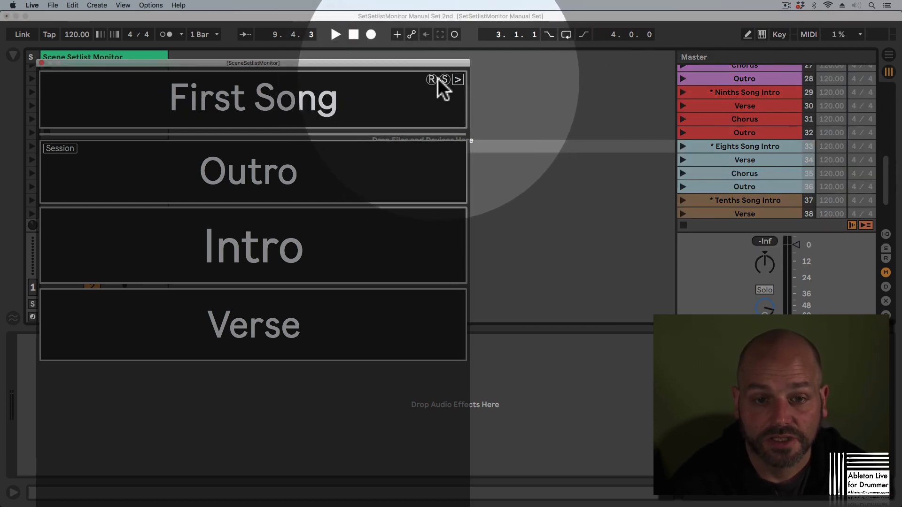
click(458, 80)
scroll(604, 254, down, 3)
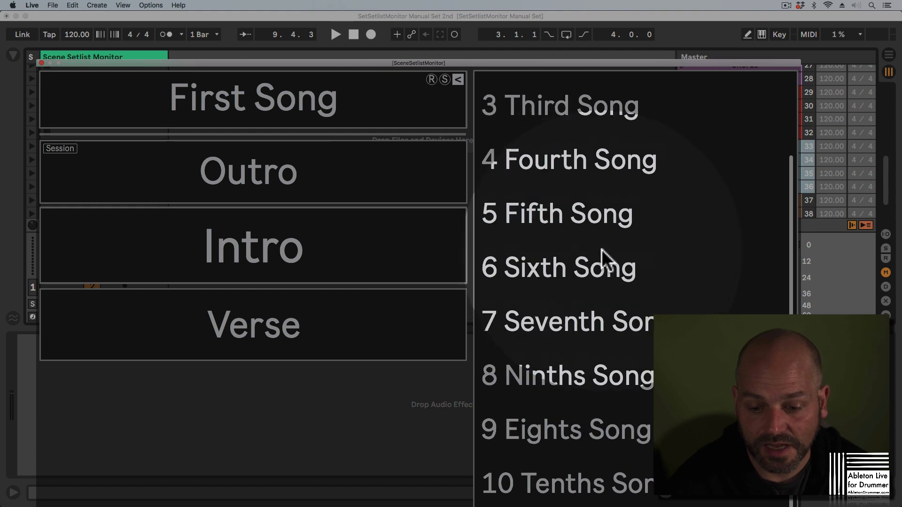
Step: Jump back and forth between the Ninths Song and the Eights Song in the expanded setlist
click(591, 378)
click(606, 430)
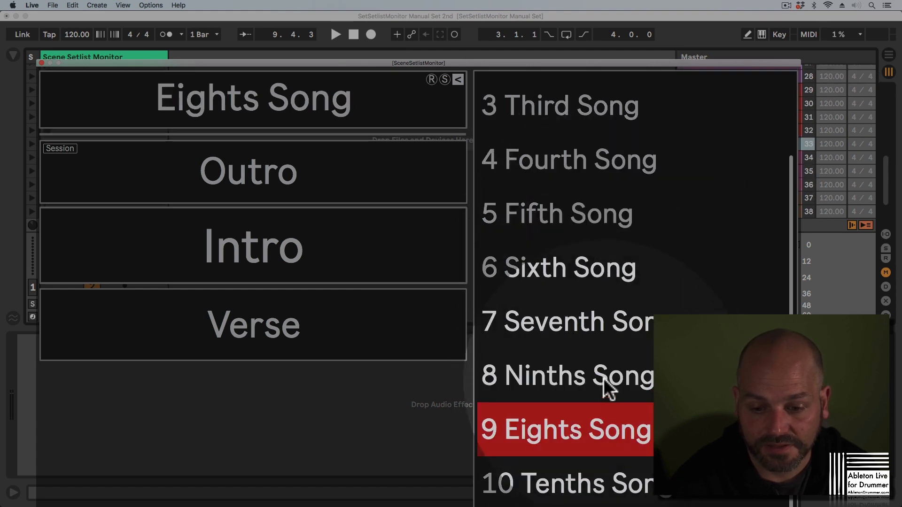
click(605, 380)
click(613, 419)
click(613, 380)
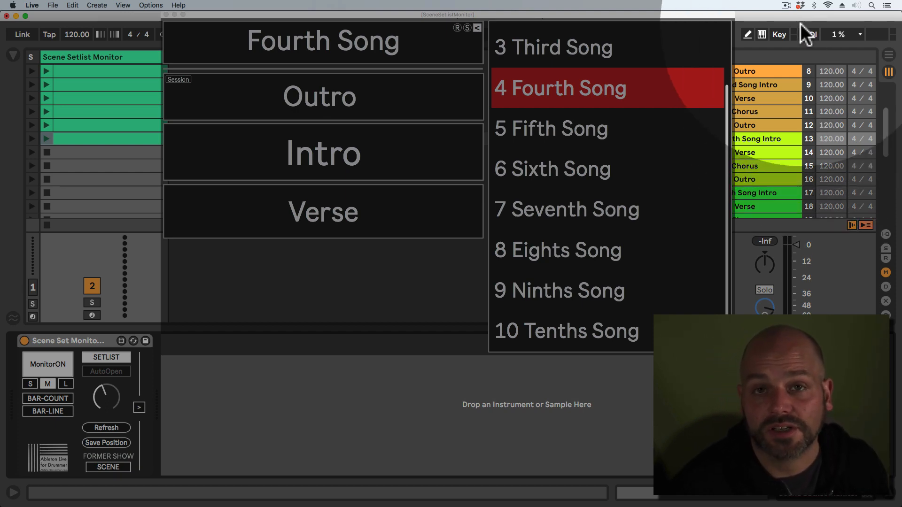
Step: Map the device's song selection dial to MIDI channel/CC 11/1 and leave MIDI mapping mode
click(808, 35)
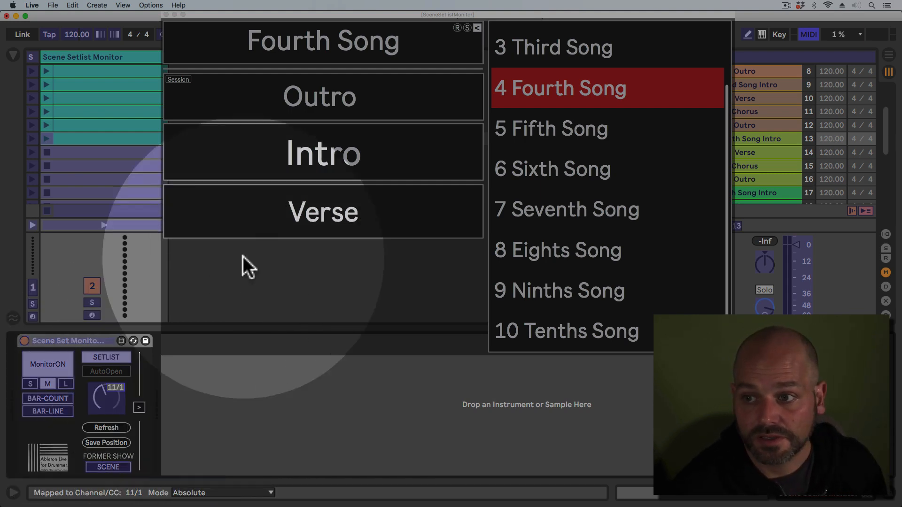
click(808, 34)
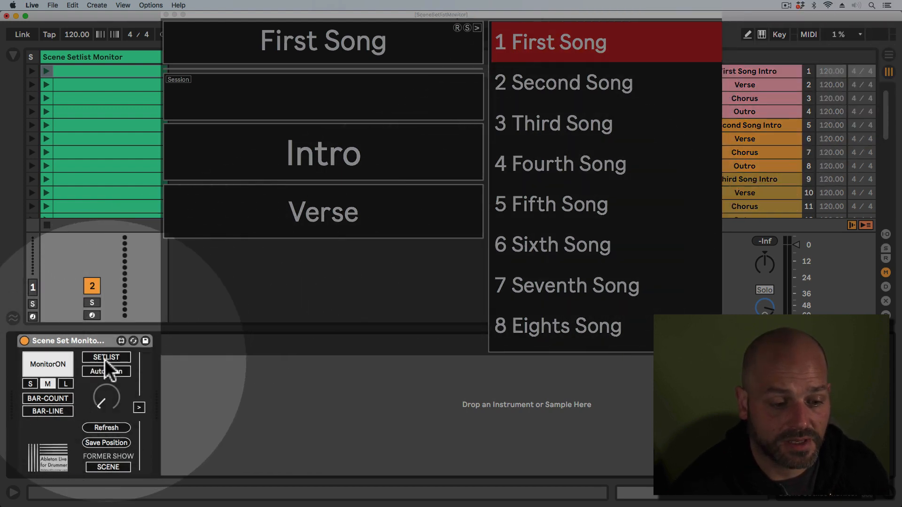
Step: Turn off the device's SETLIST option, enable AutoOpen, and switch the monitor's former display from Session to Clip
click(105, 359)
click(112, 370)
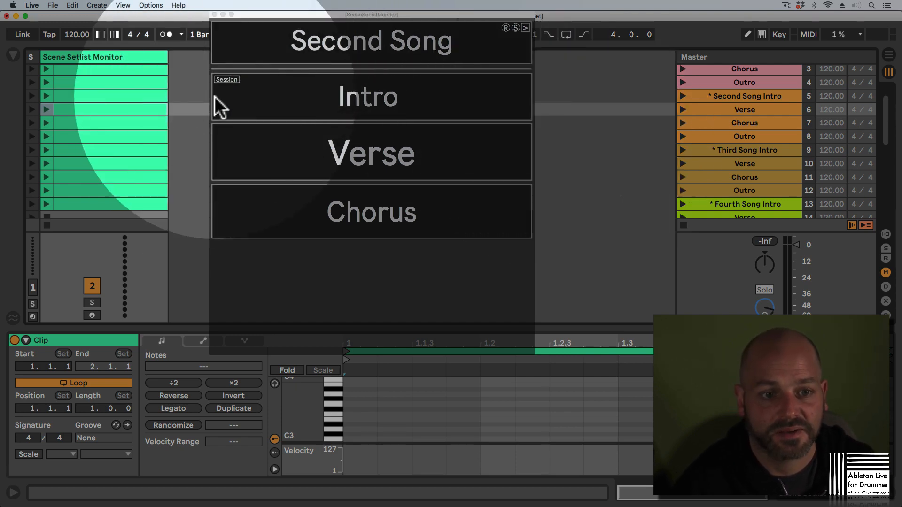
click(232, 78)
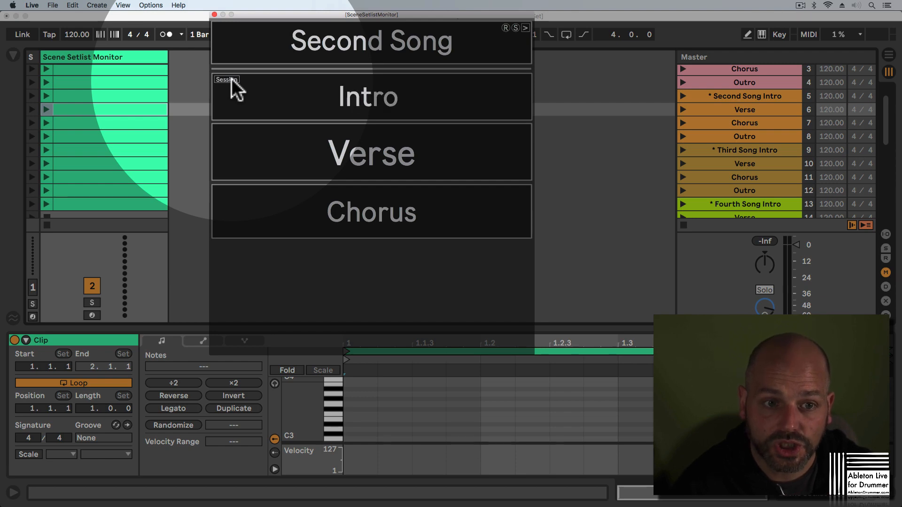
click(123, 51)
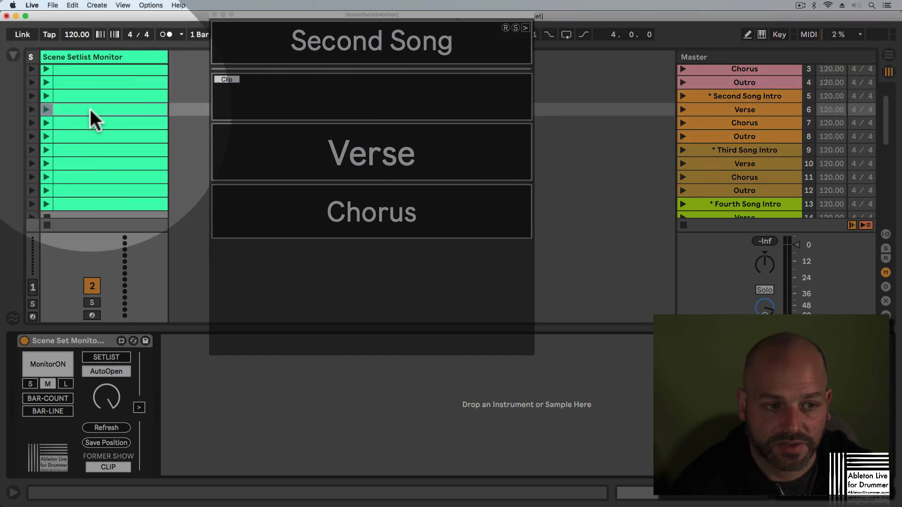
Step: Rename the Scene Setlist Monitor clip in the Second Song's Verse scene as Notes
right_click(92, 111)
click(161, 173)
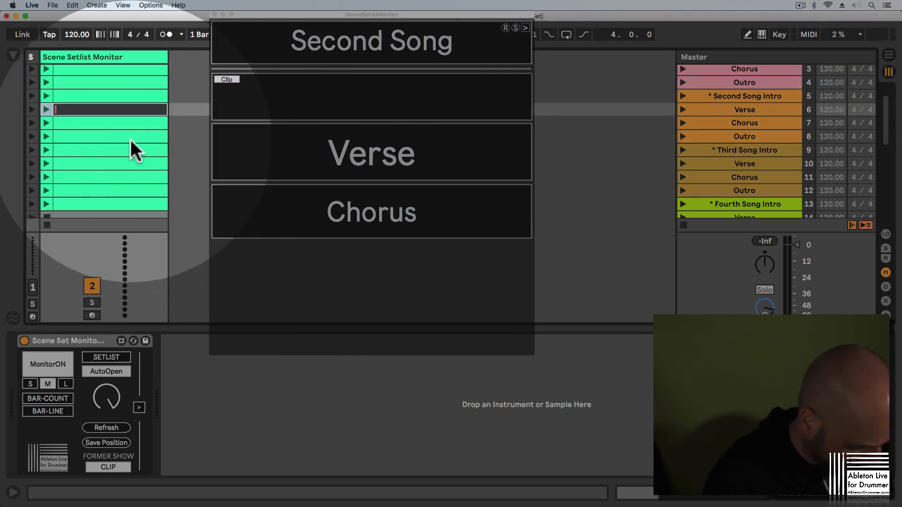
text(Notes)
key(Return)
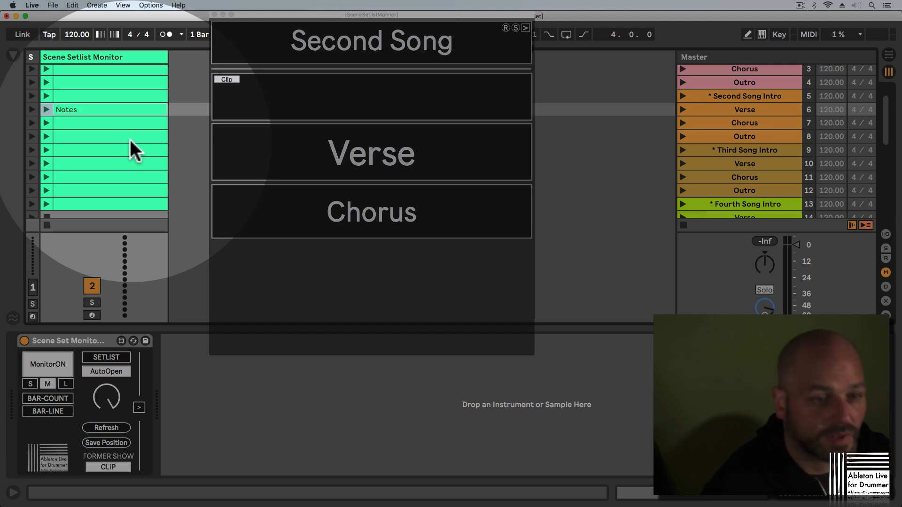
Step: Rename the Second Song's Chorus clip with the copied text "Cm7/Gm7/Bb(F) - Change to section 3 BREAK IN BAR 10"
click(116, 119)
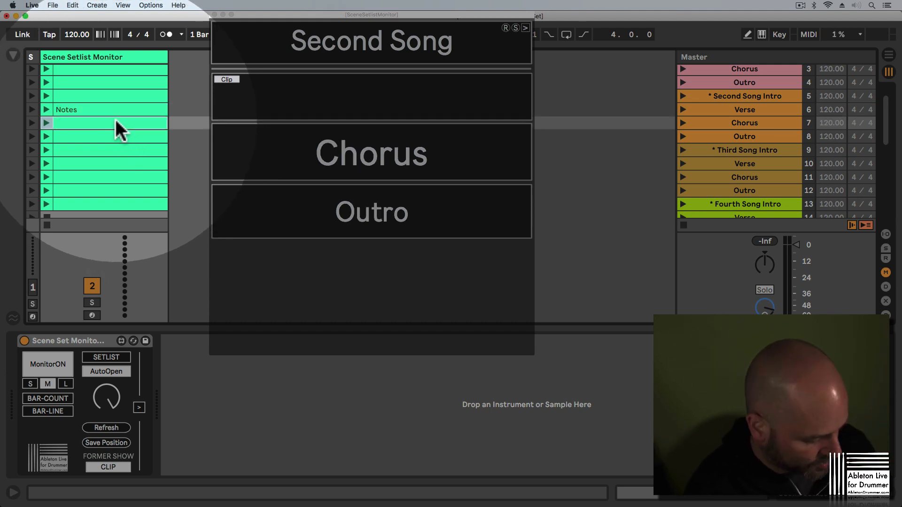
key(super+r)
key(super+v)
key(Return)
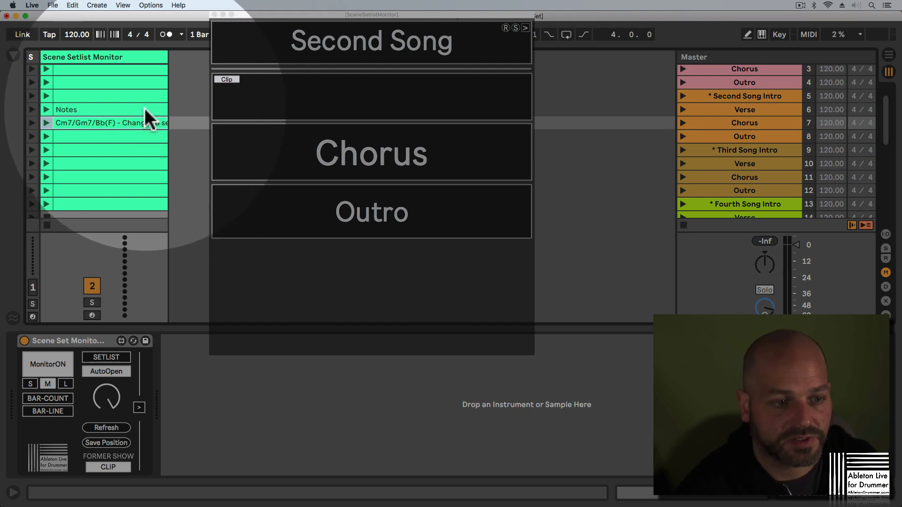
Step: Select the Second Song's Verse and Chorus scenes to check their clip notes in the monitor
click(736, 109)
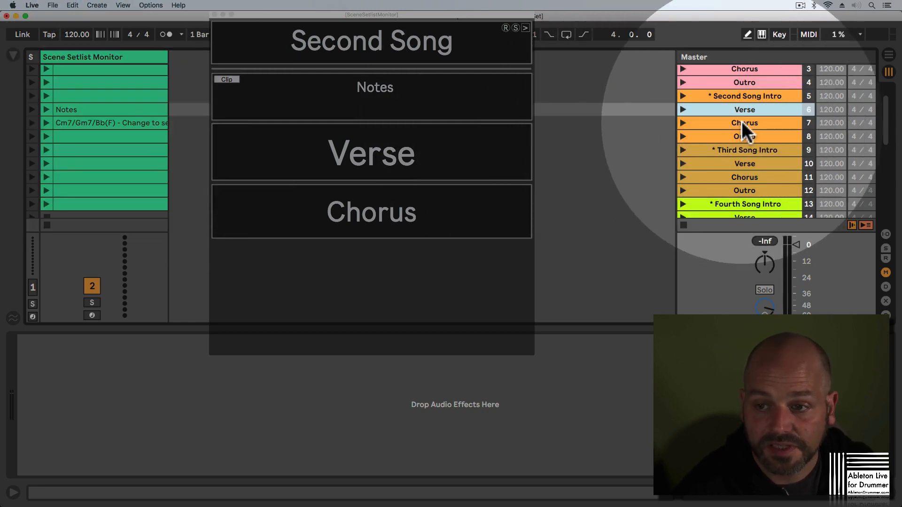
click(740, 120)
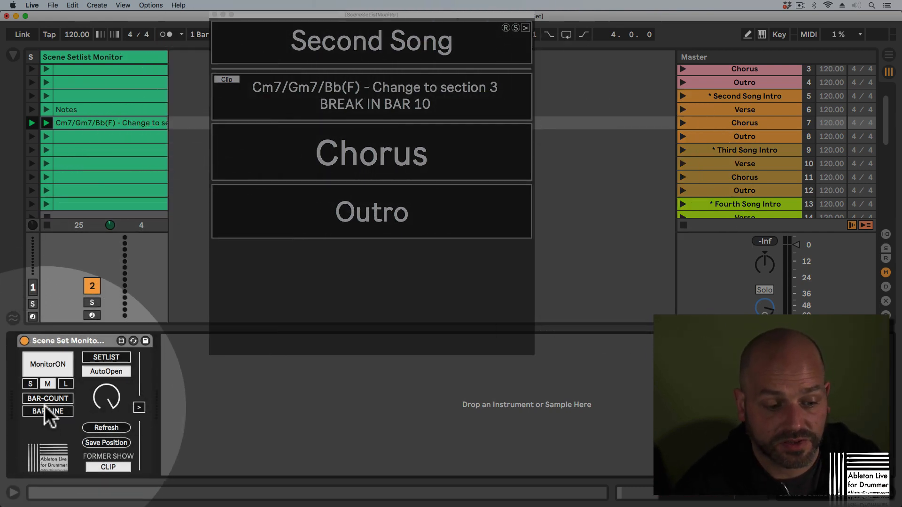
Step: Enable the BAR-COUNT and BAR-LINE displays on the Scene Setlist Monitor device
click(55, 397)
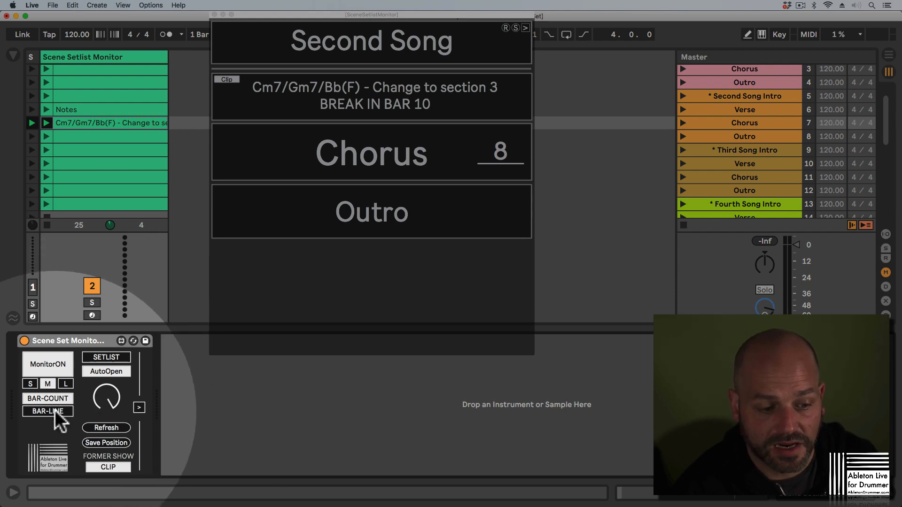
click(52, 411)
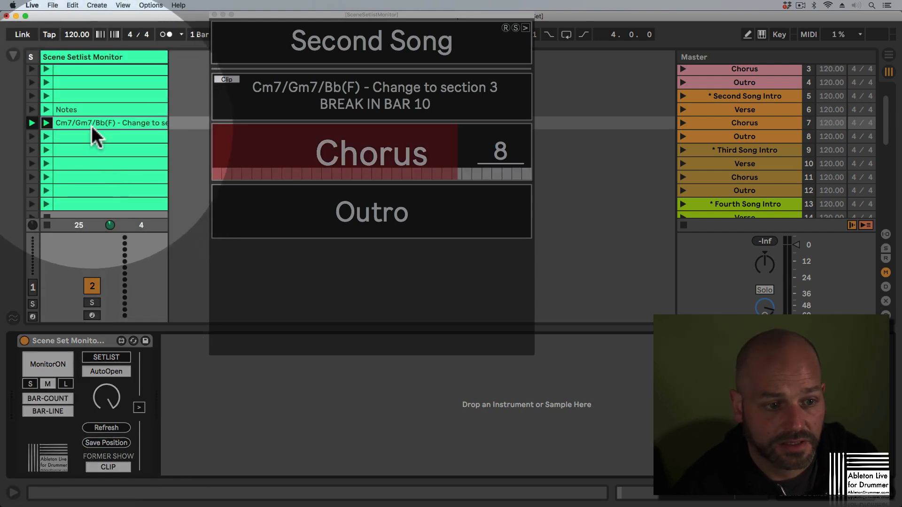
Step: Set the loop length of the Second Song's Chorus clip to 8 bars and launch its scene
click(91, 123)
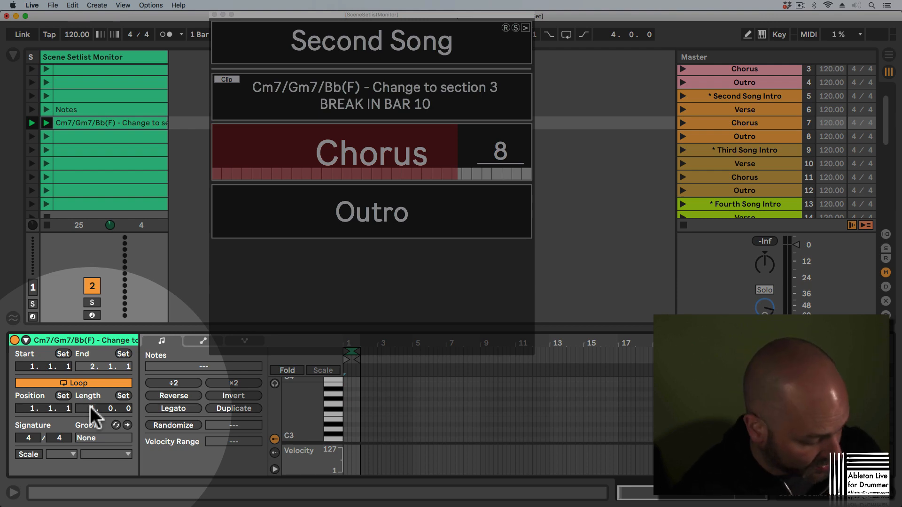
text(8)
key(Return)
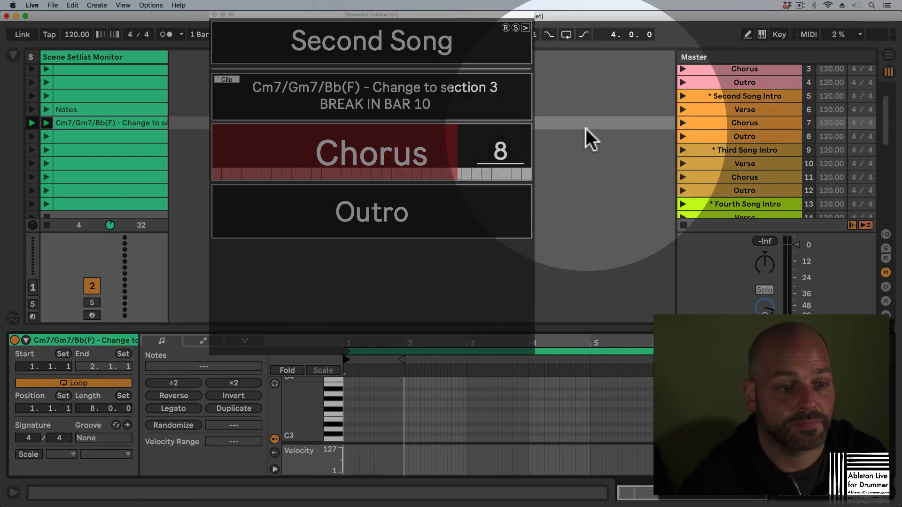
click(689, 123)
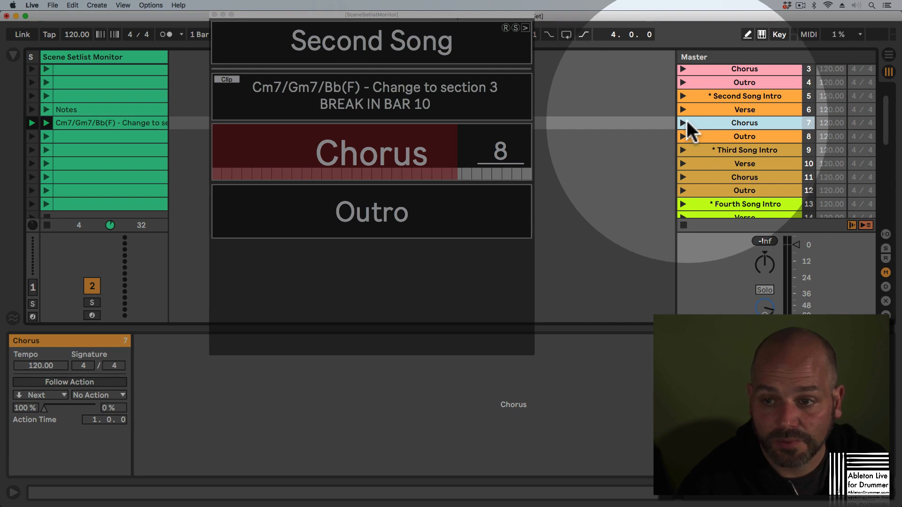
click(681, 121)
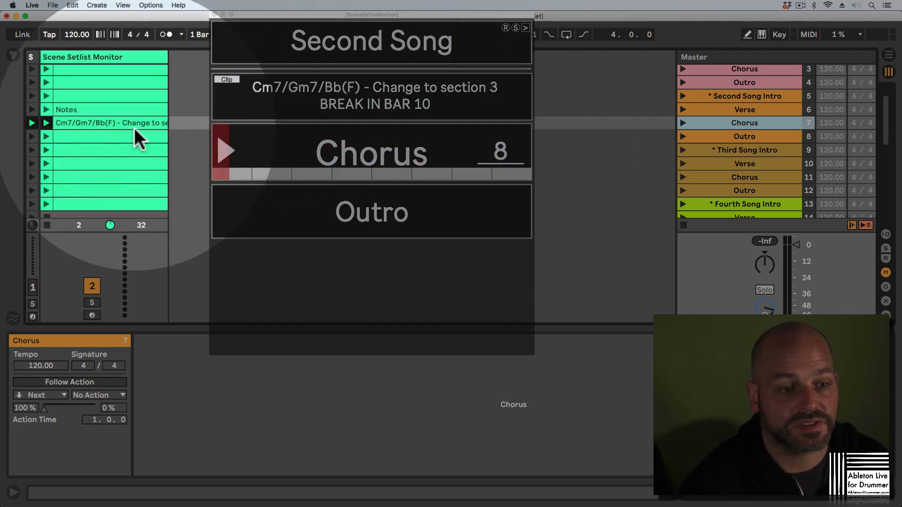
Step: Open the Second Song's Chorus clip to check its loop length against the monitor's bar display
click(126, 122)
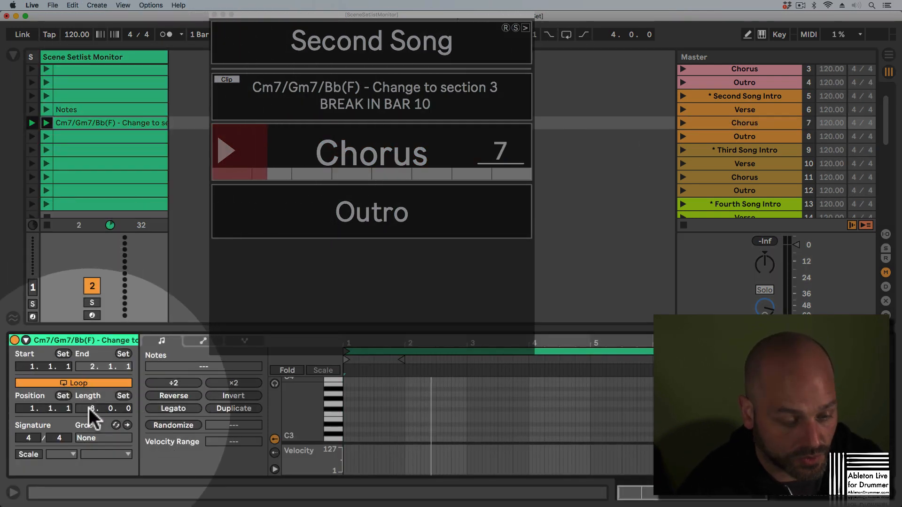
key(Return)
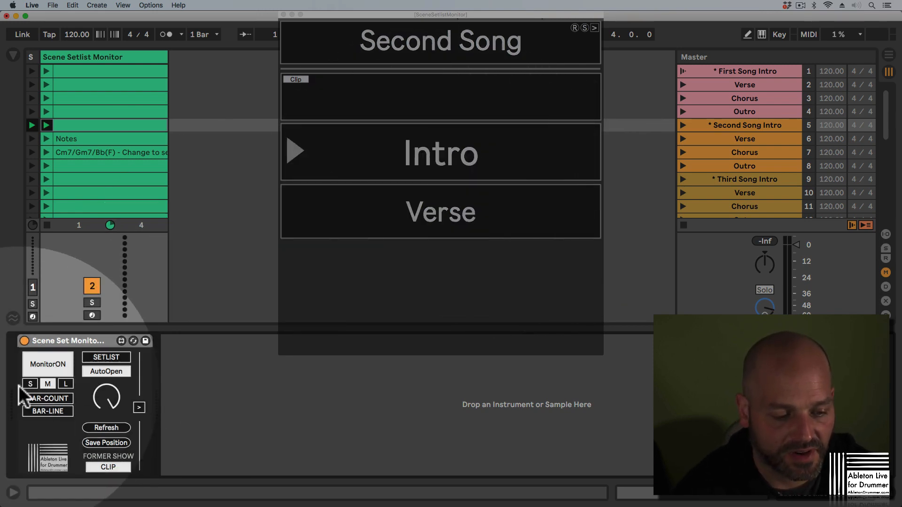
Step: Try the monitor window's S and L sizes, returning it to M
click(29, 384)
click(46, 384)
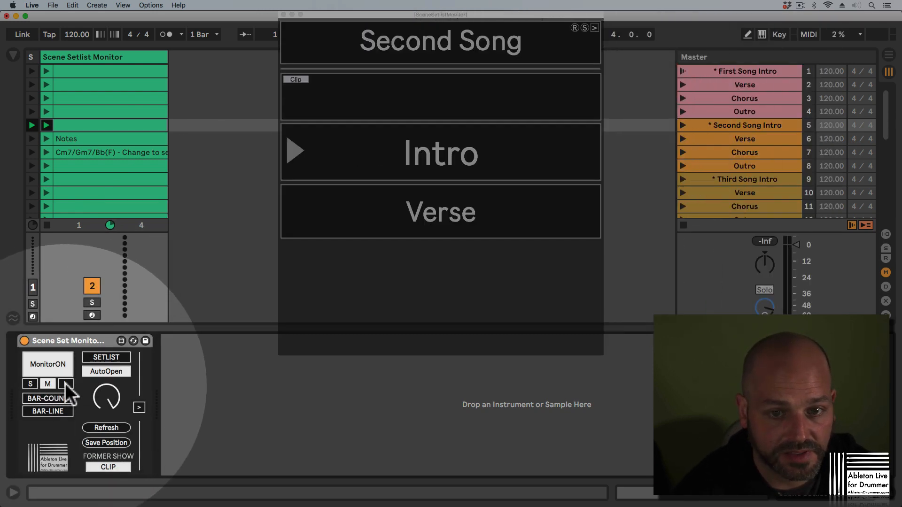
click(65, 383)
click(47, 383)
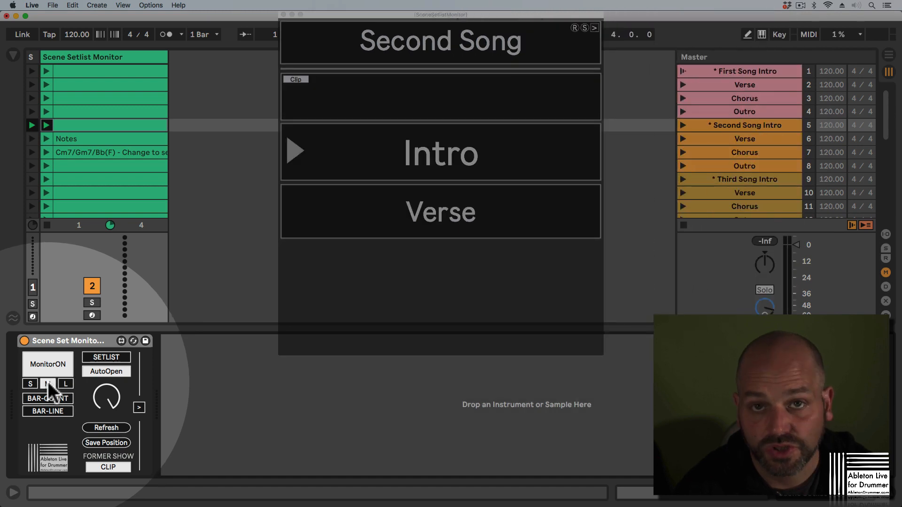
Step: Expand the Scene Set Monitoring device to show its extended display settings
click(139, 407)
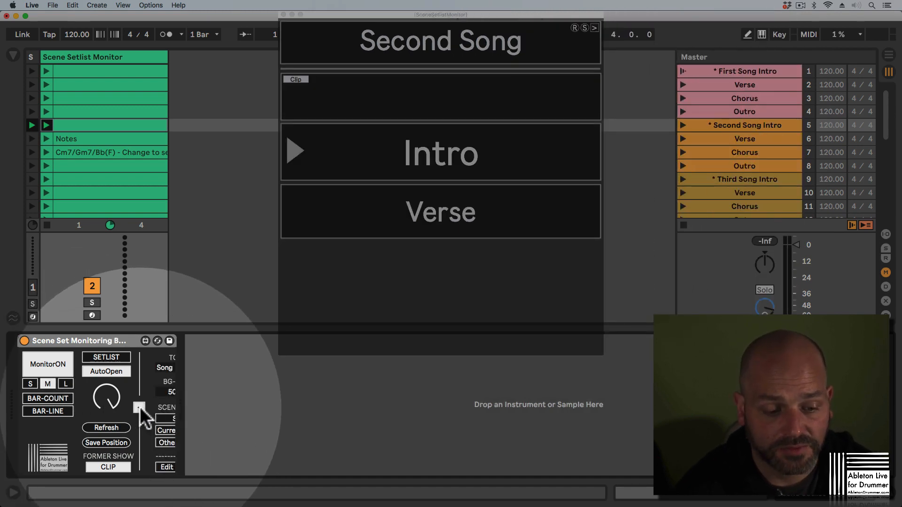
click(140, 408)
click(140, 408)
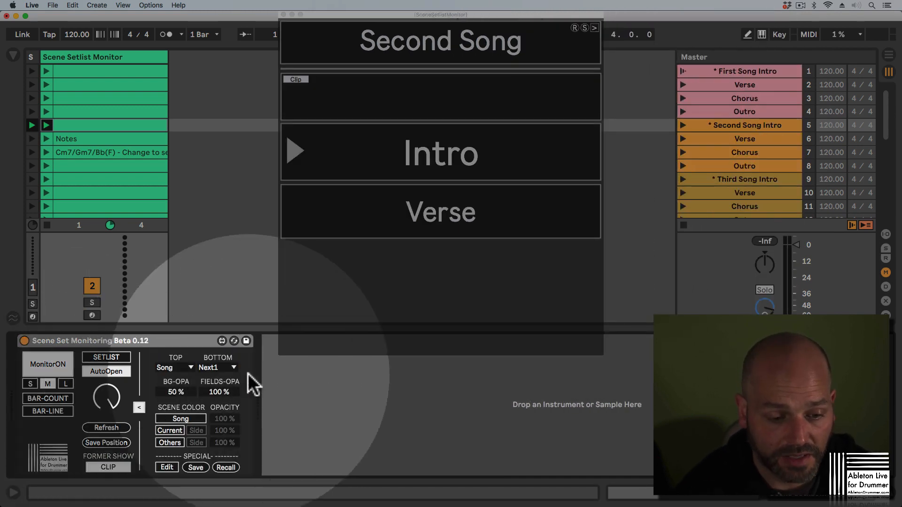
Step: Try Former and Current as the TOP display, return it to Song, and review the BOTTOM options
click(182, 367)
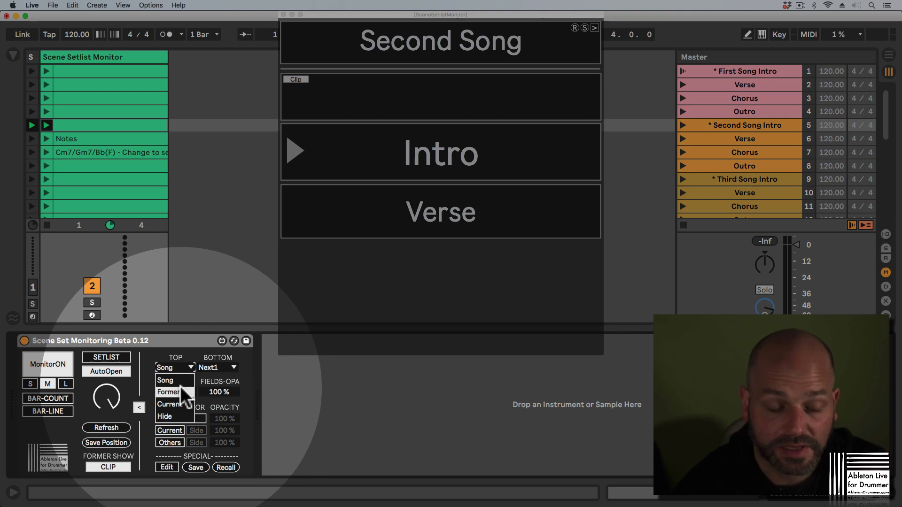
click(181, 388)
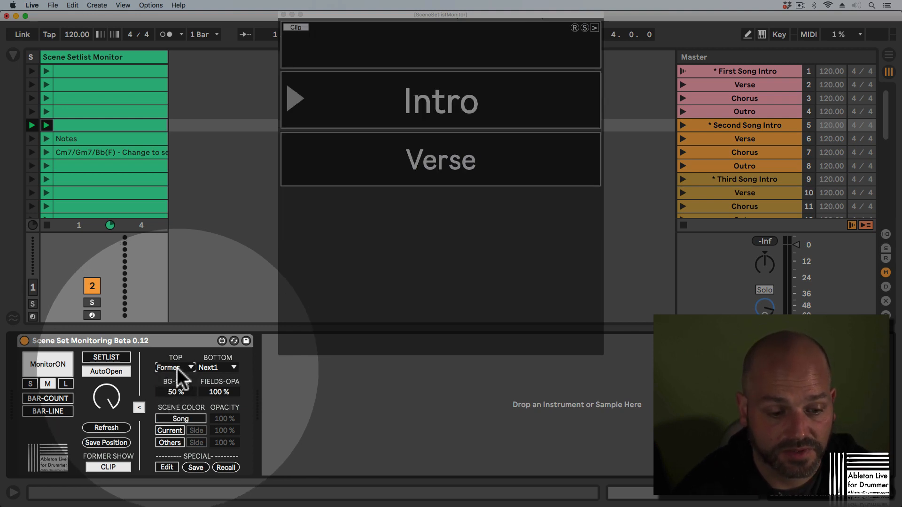
click(172, 404)
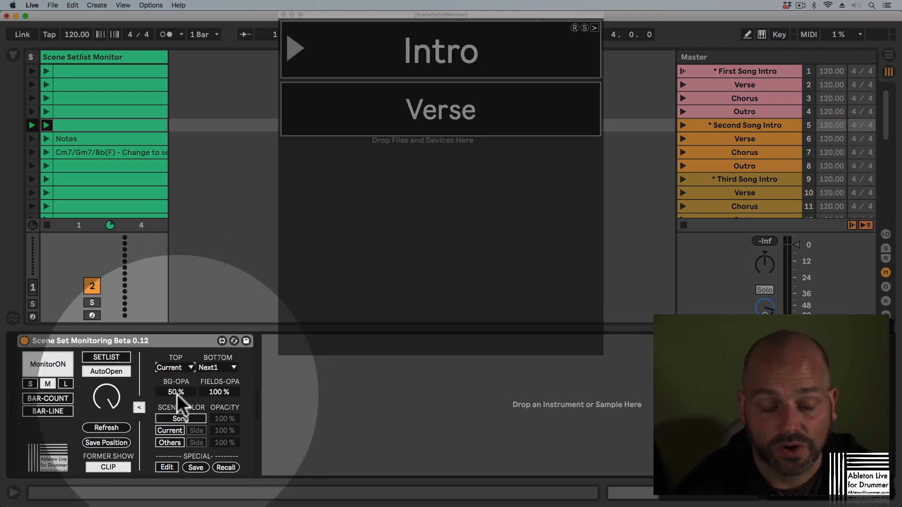
click(175, 369)
click(175, 379)
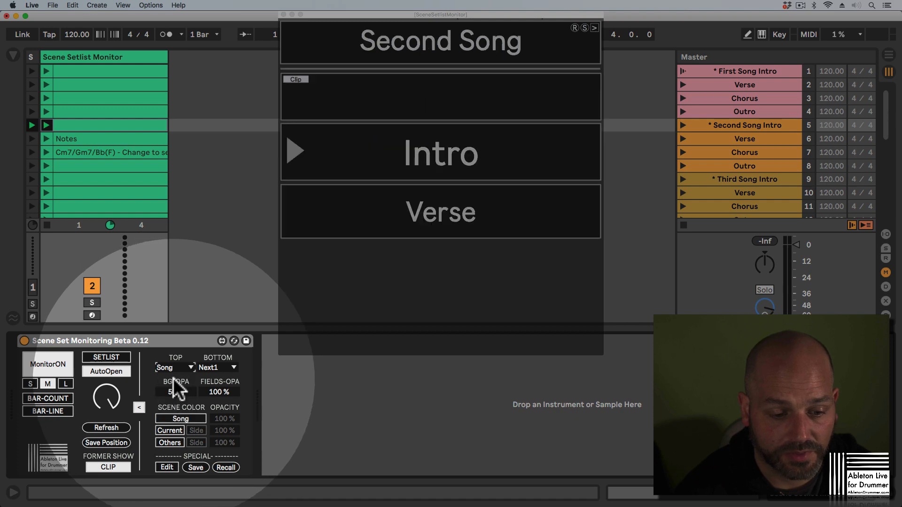
click(205, 368)
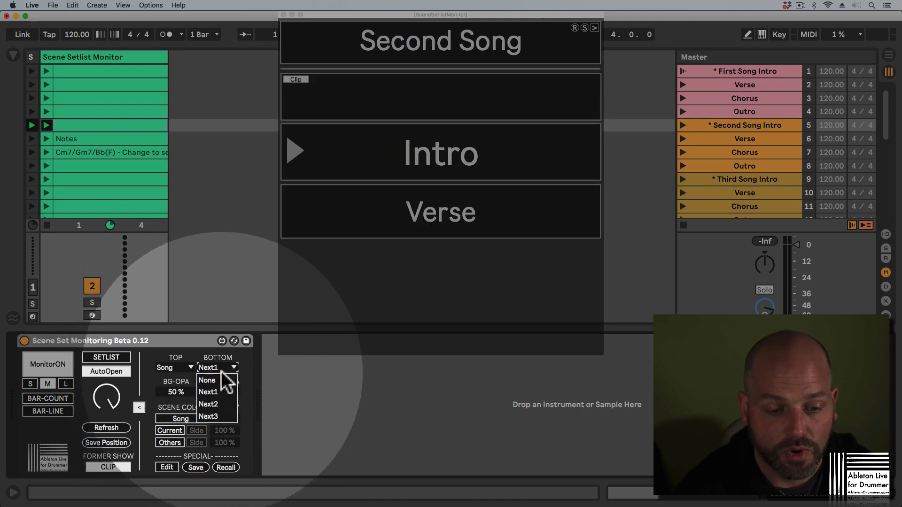
click(226, 371)
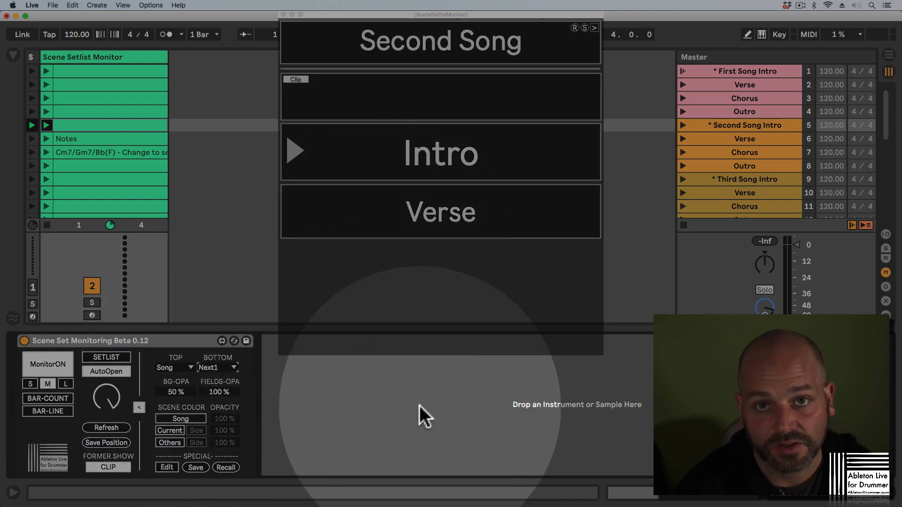
Step: Try different background and fields opacities, then reset BG-OPA to 50 % and FIELDS-OPA to 100 %
drag(179, 393, 223, 394)
double_click(183, 392)
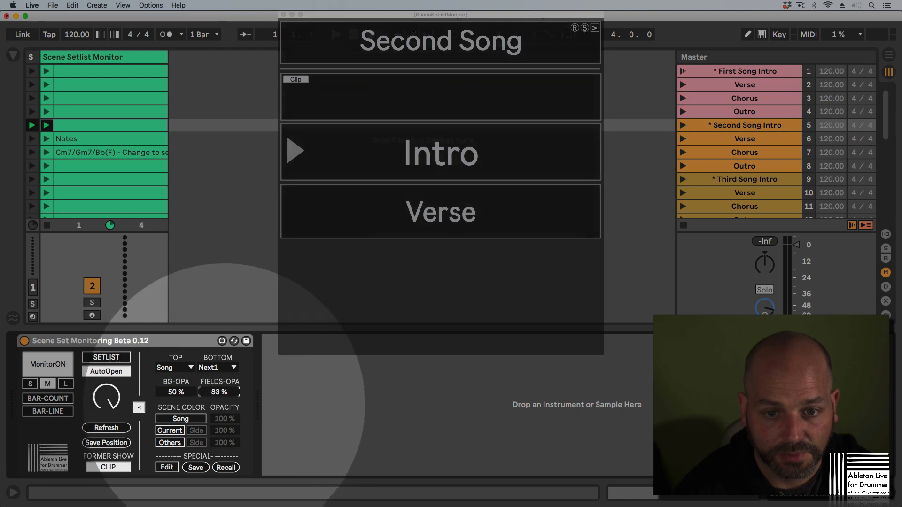
double_click(222, 392)
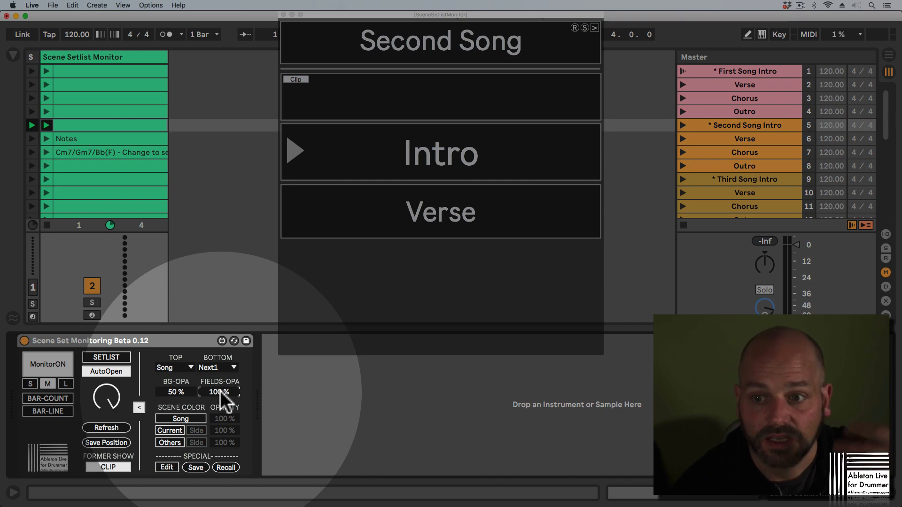
Step: Enable the Song scene color, compare it with the First and Second Song Intro scenes, and return to the monitor device
click(180, 418)
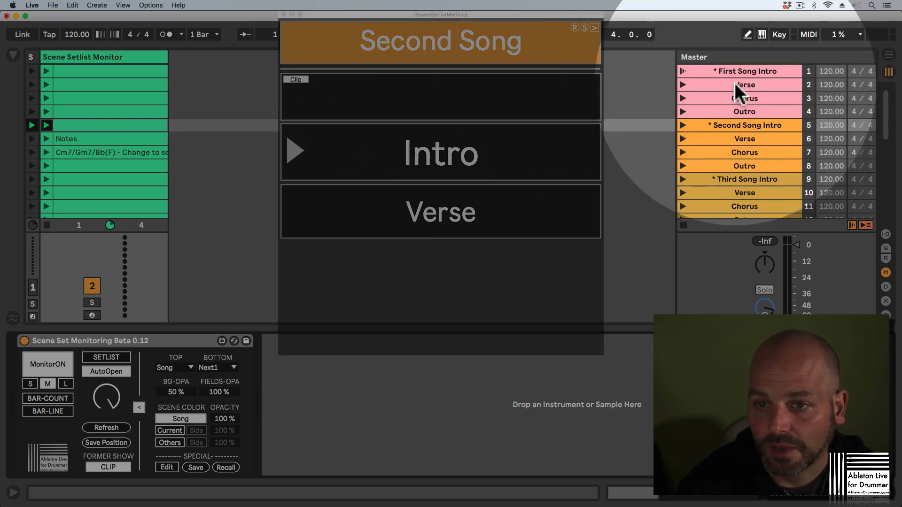
click(740, 70)
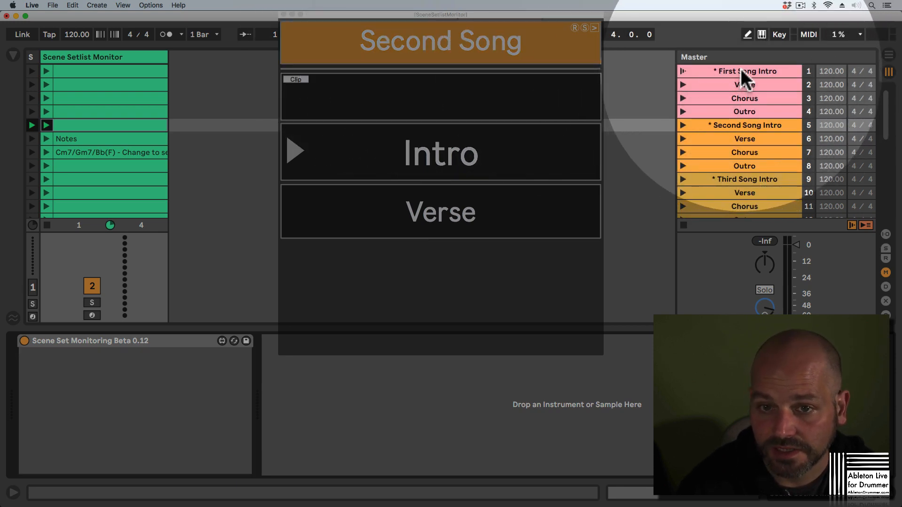
click(741, 124)
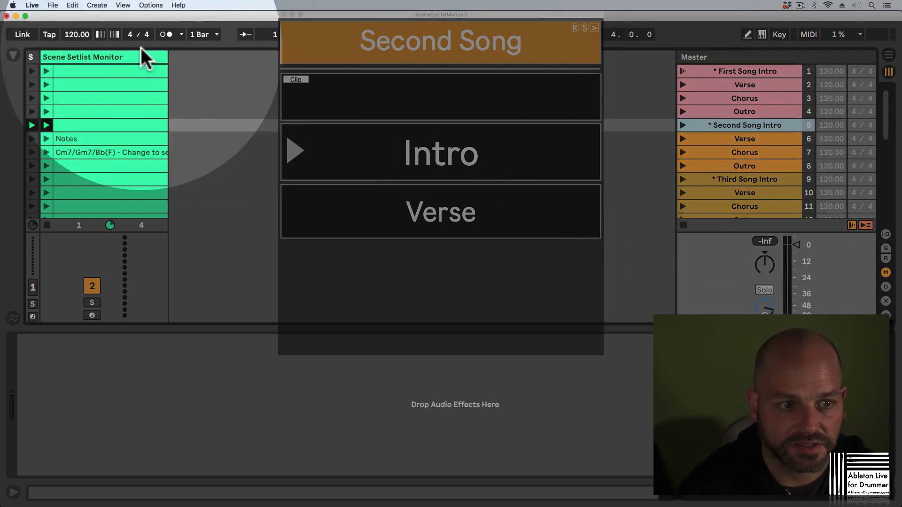
click(105, 57)
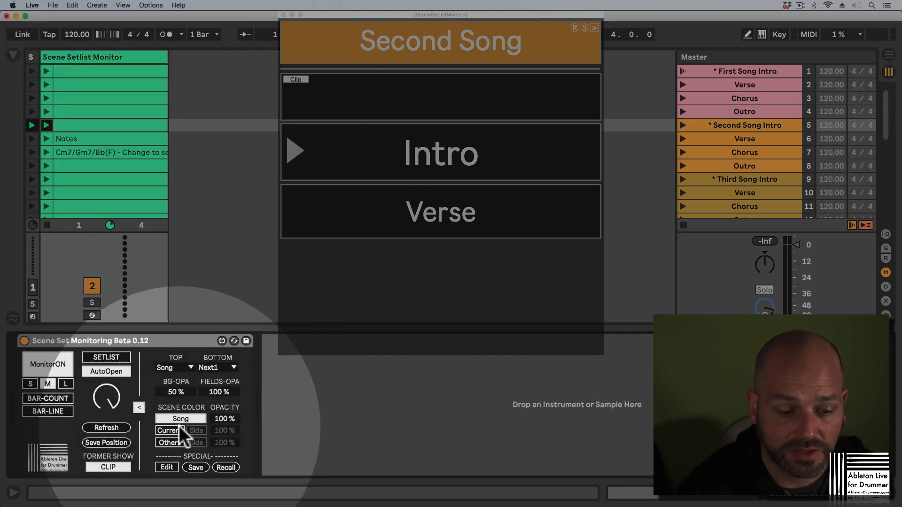
Step: Enable the Current scene color, trying the Full style before setting it back to Side
click(174, 427)
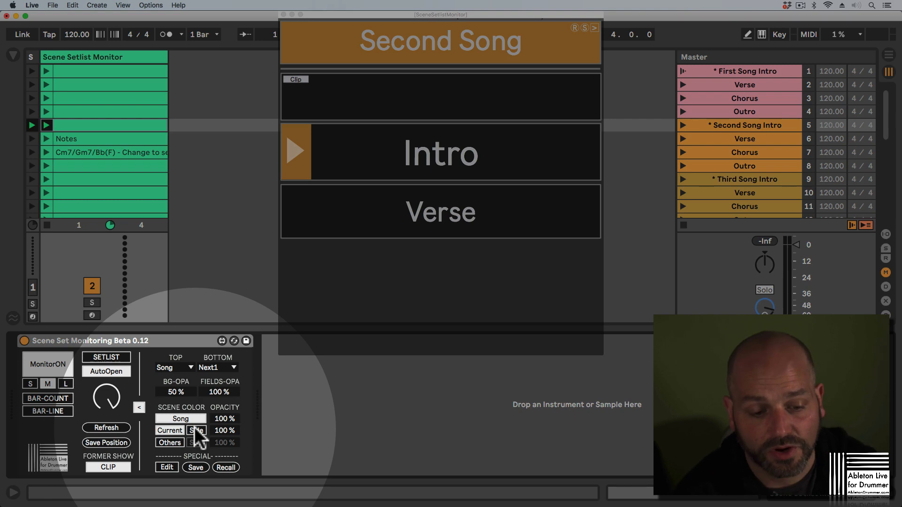
click(195, 428)
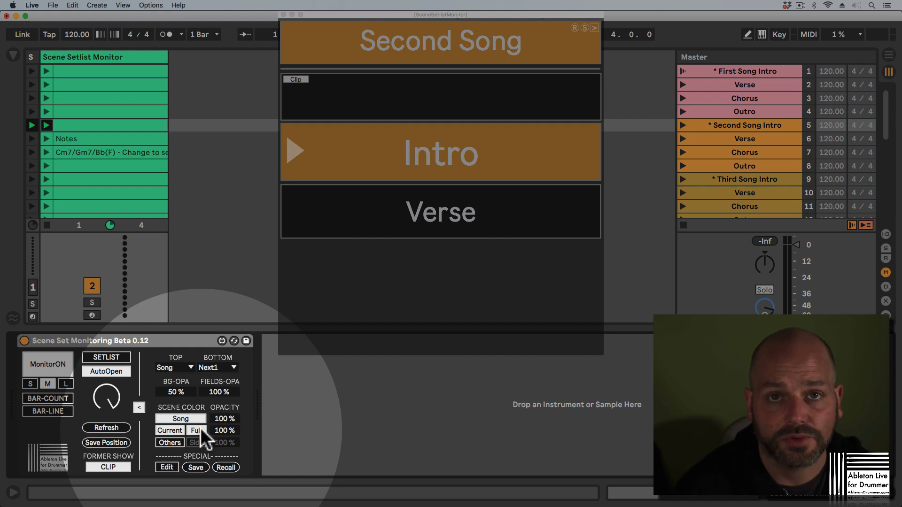
click(200, 428)
Step: Enable the Others scene color so upcoming scenes show their colors in the Side style
click(170, 442)
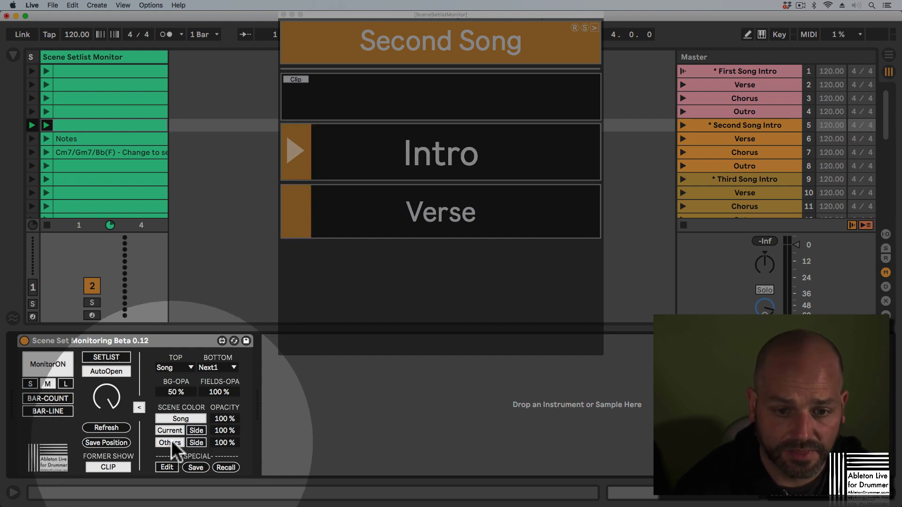
click(171, 442)
click(171, 442)
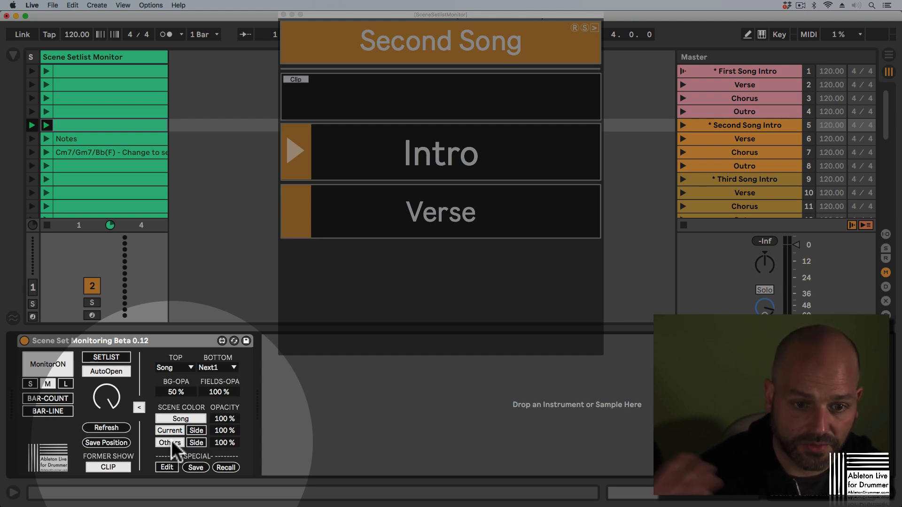
Step: Switch the Others scene color between Full and Side for comparison, try its opacity control, and leave it on Side
click(198, 441)
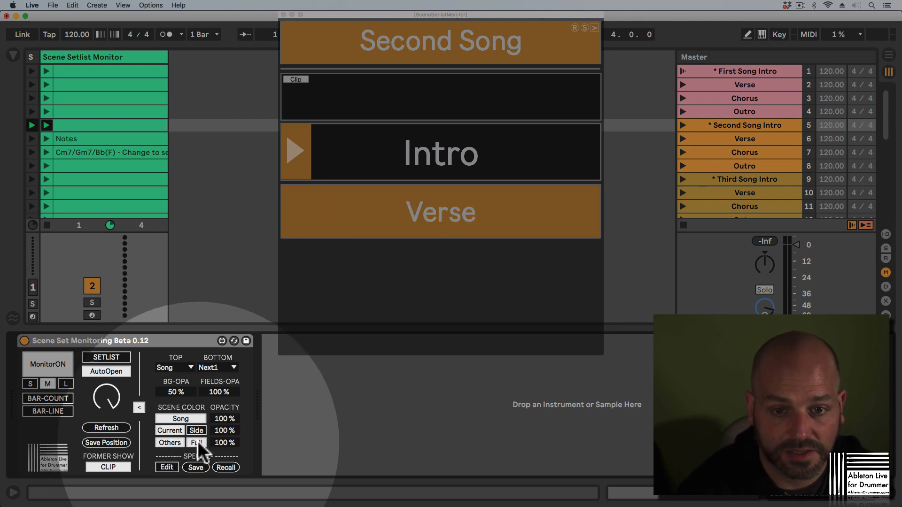
click(198, 442)
click(198, 443)
click(198, 443)
click(198, 442)
click(197, 443)
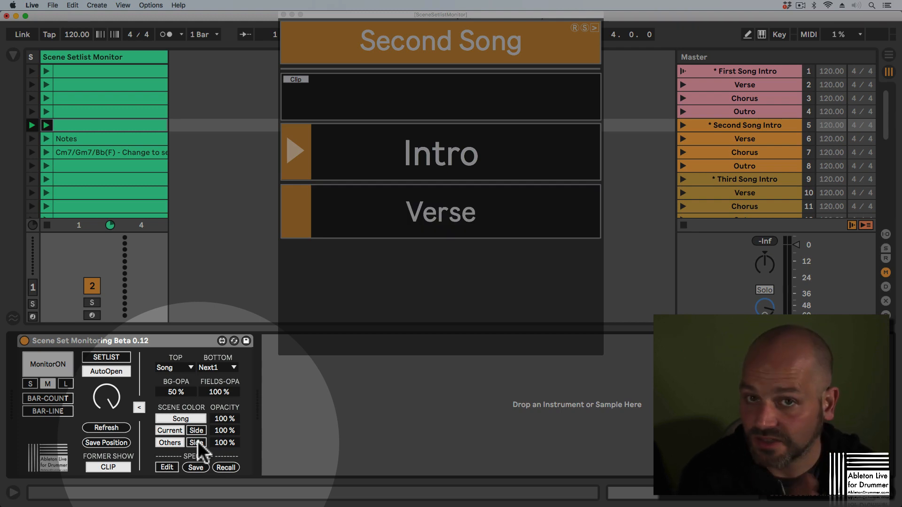
click(197, 443)
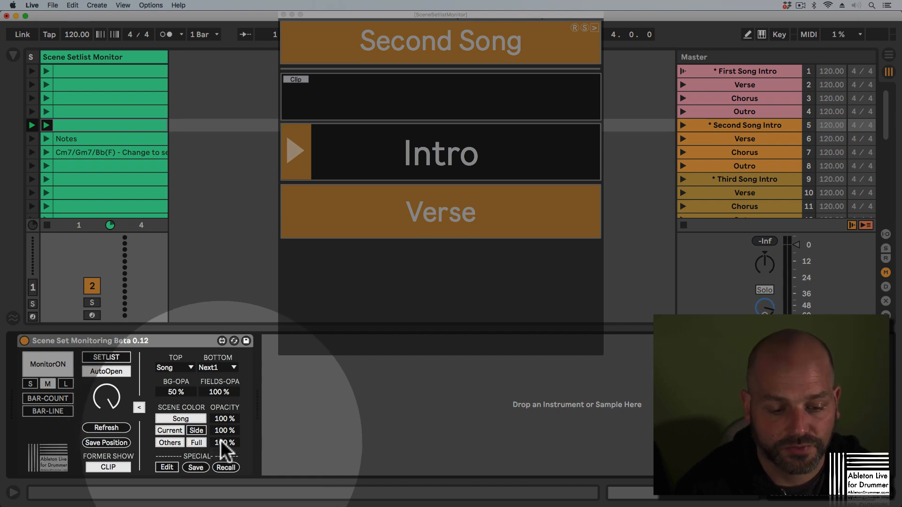
mouse_move(224, 442)
mouse_down()
mouse_move(225, 469)
mouse_move(226, 446)
mouse_up()
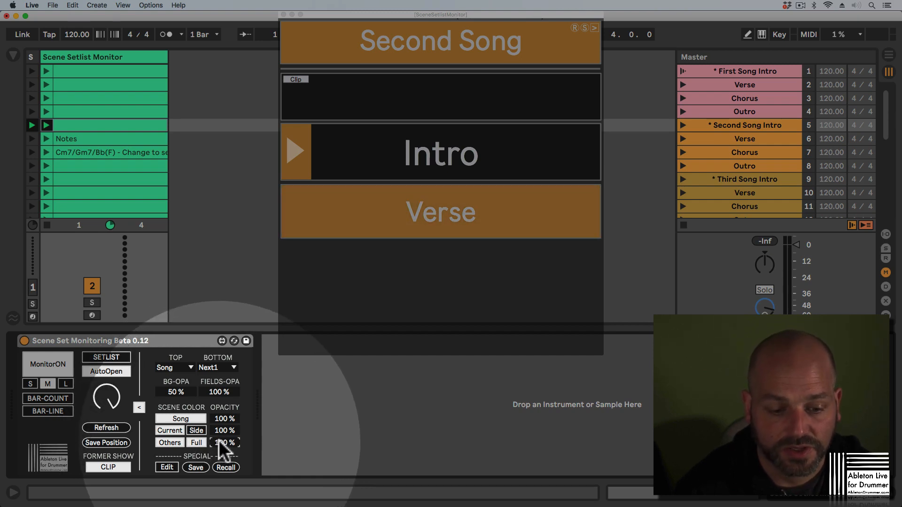
click(196, 443)
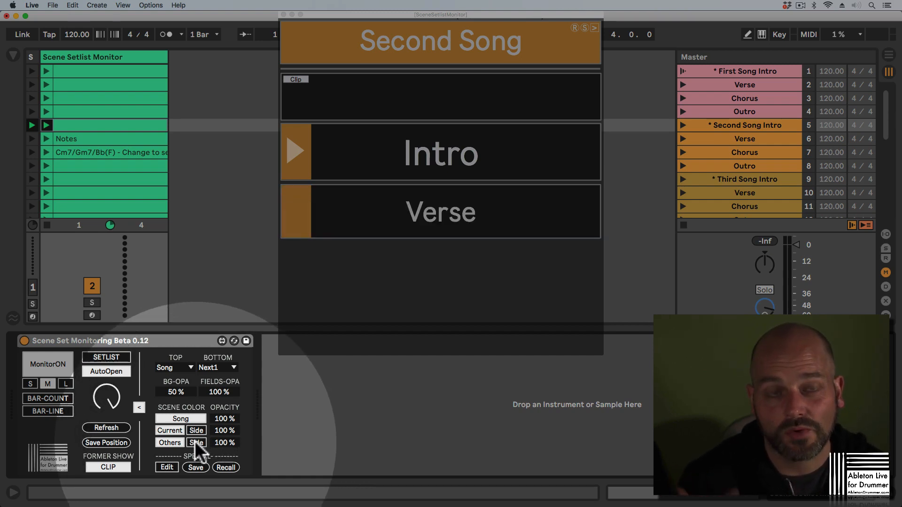
Step: Set BOTTOM to Next3 and select scenes in the Second and Third Songs to check the colors of upcoming scenes
click(220, 368)
click(226, 413)
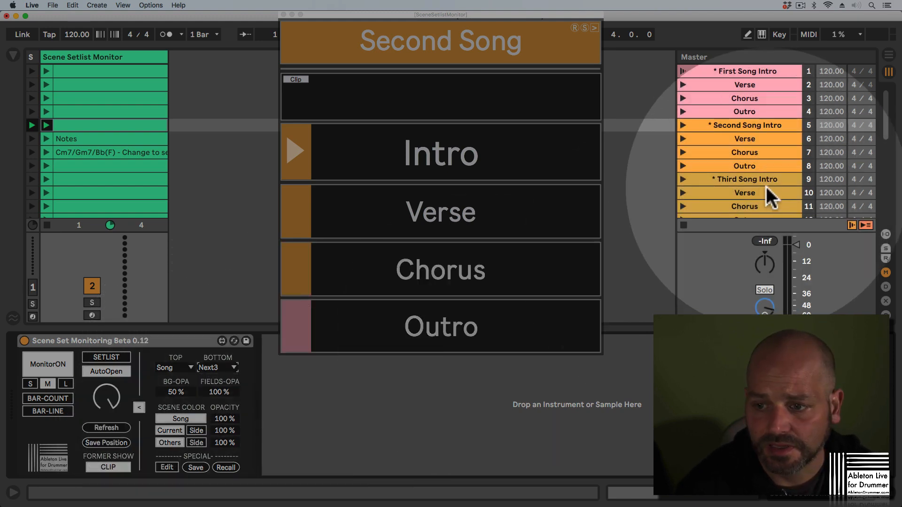
click(736, 126)
click(737, 138)
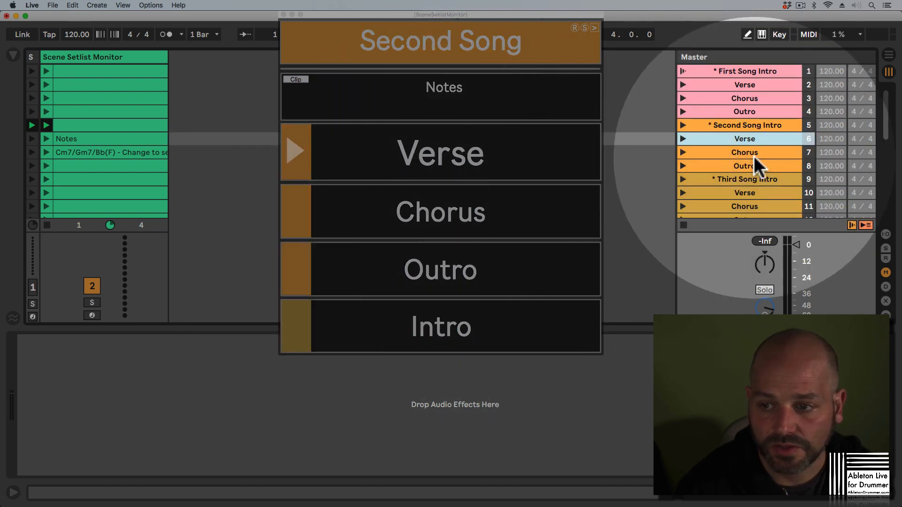
scroll(738, 171, down, 3)
click(745, 184)
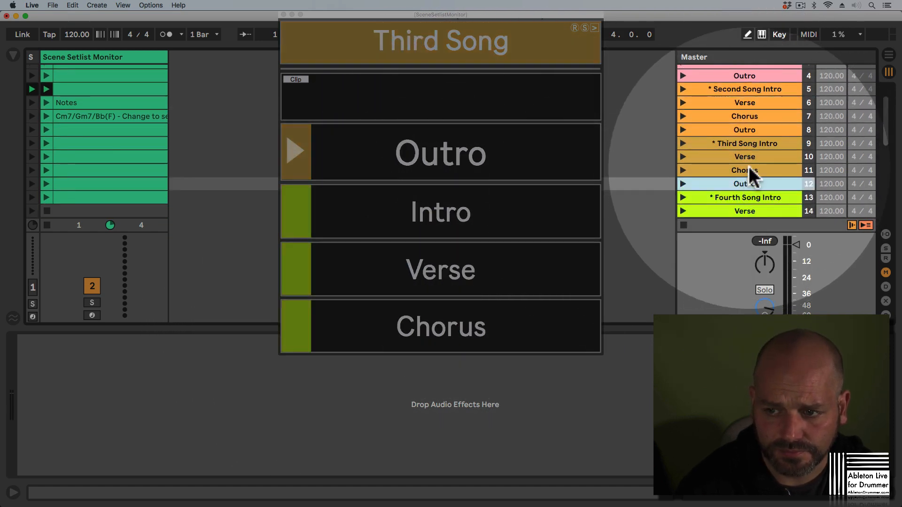
click(745, 170)
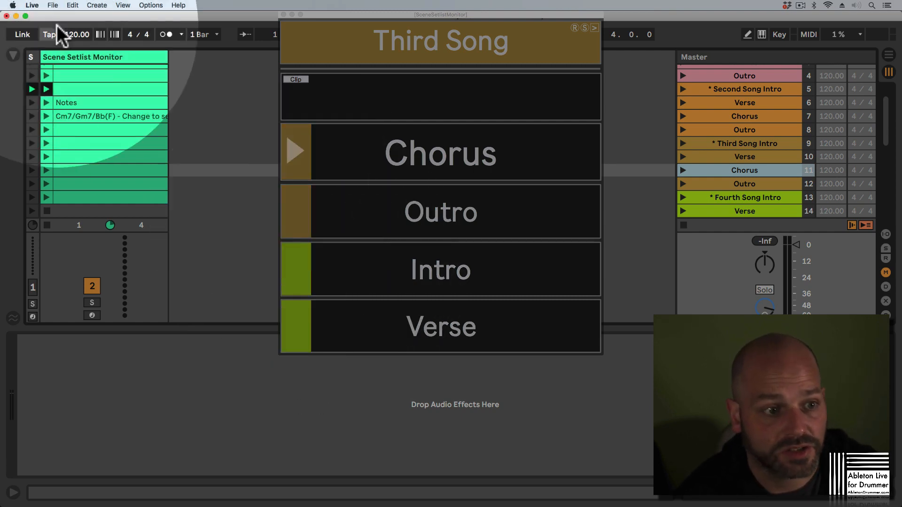
Step: Reduce the monitor to the current and next scene by setting TOP to Current and BOTTOM to Next1
click(95, 56)
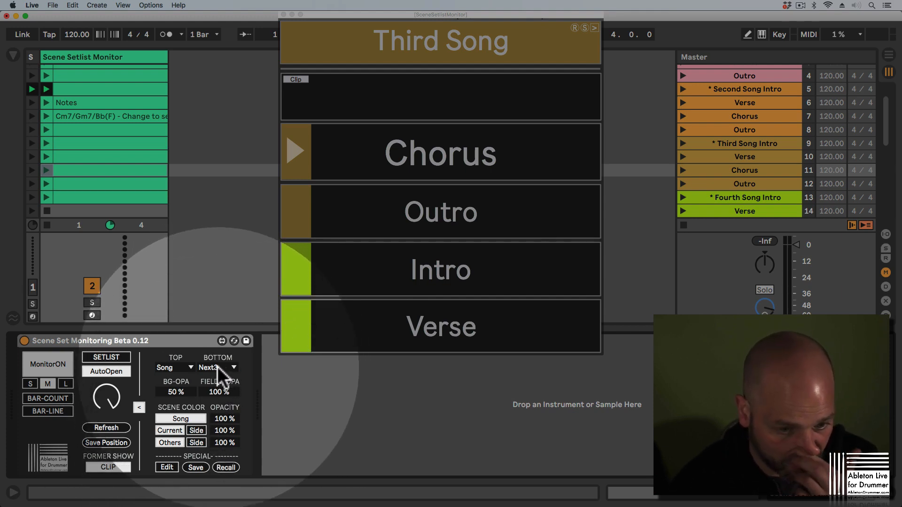
click(184, 367)
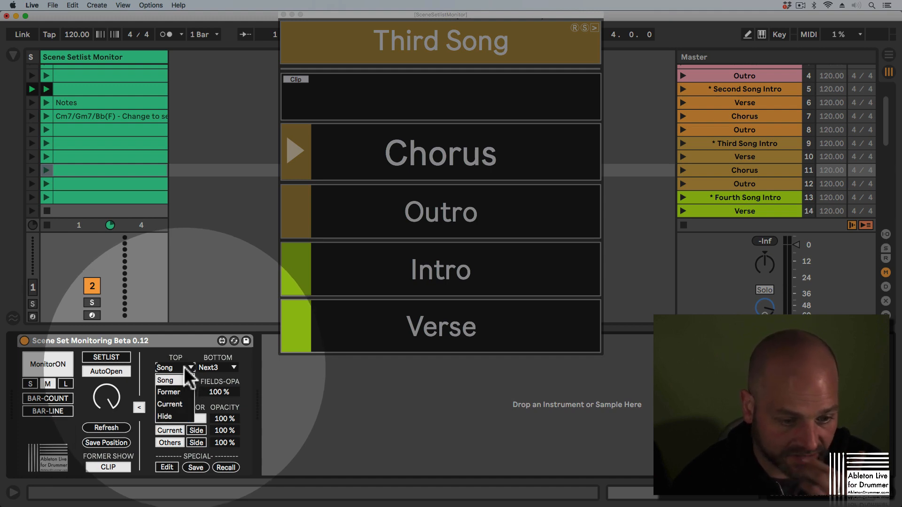
click(176, 403)
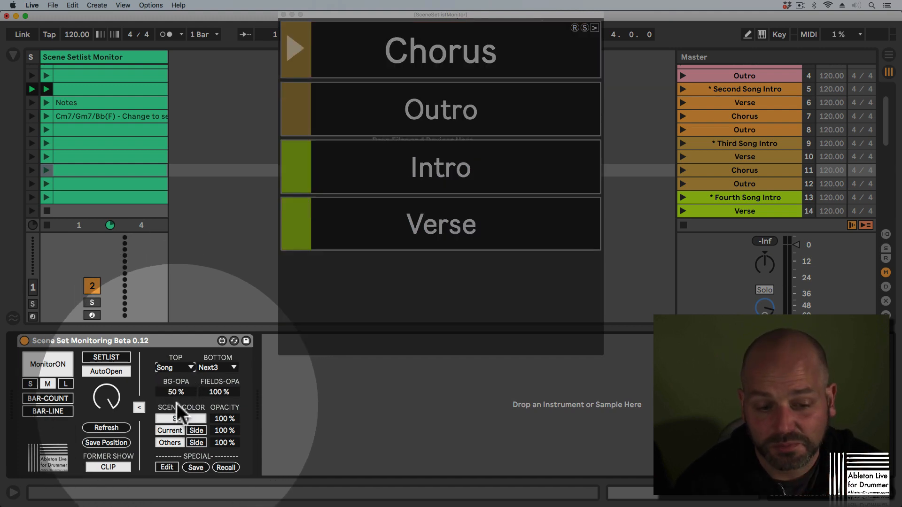
click(223, 369)
click(218, 392)
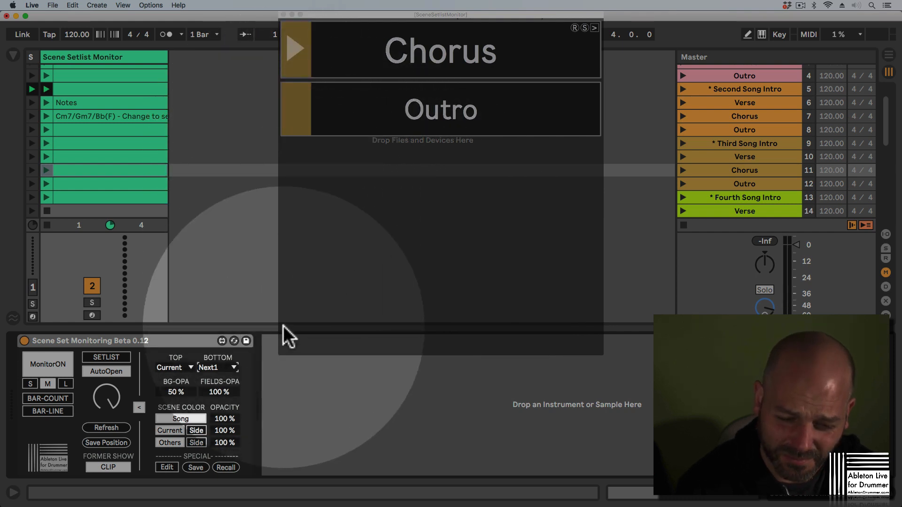
Step: Edit the floating monitor window's special size so it fits just the Chorus and Outro fields, and save that size
drag(461, 17, 565, 67)
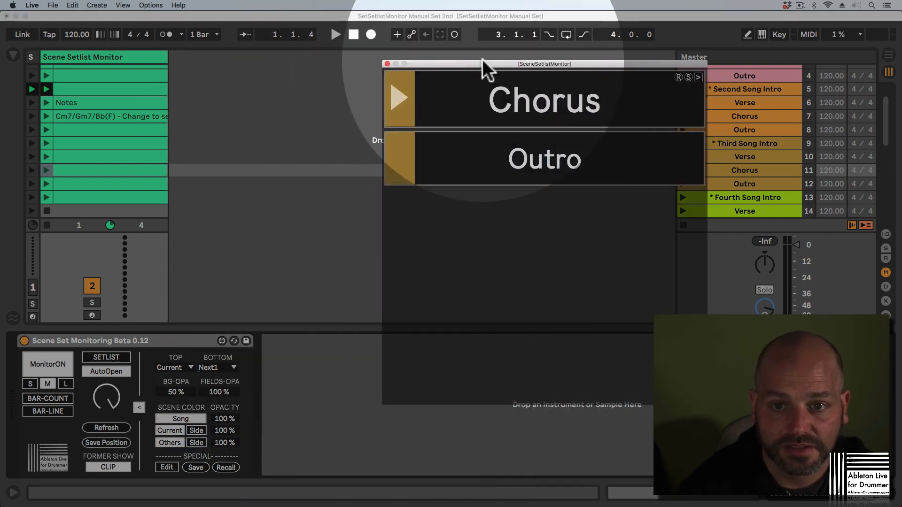
drag(483, 59, 397, 29)
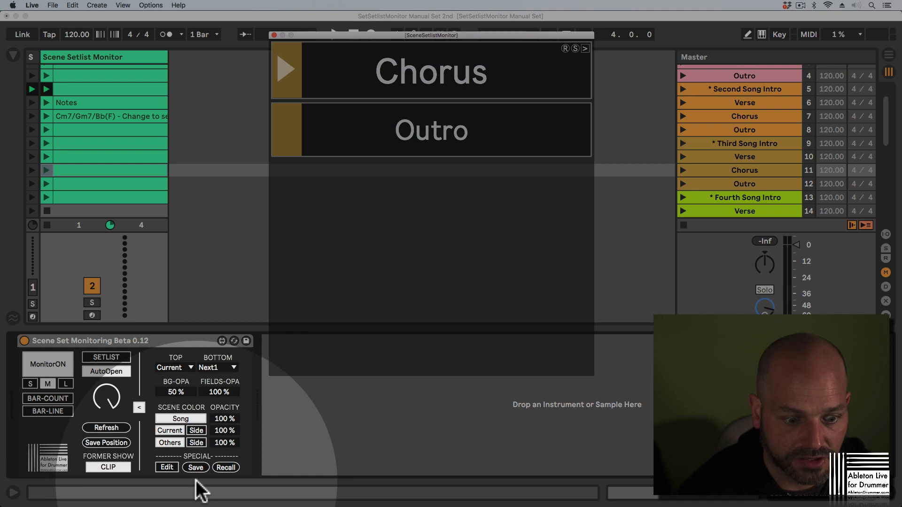
click(166, 467)
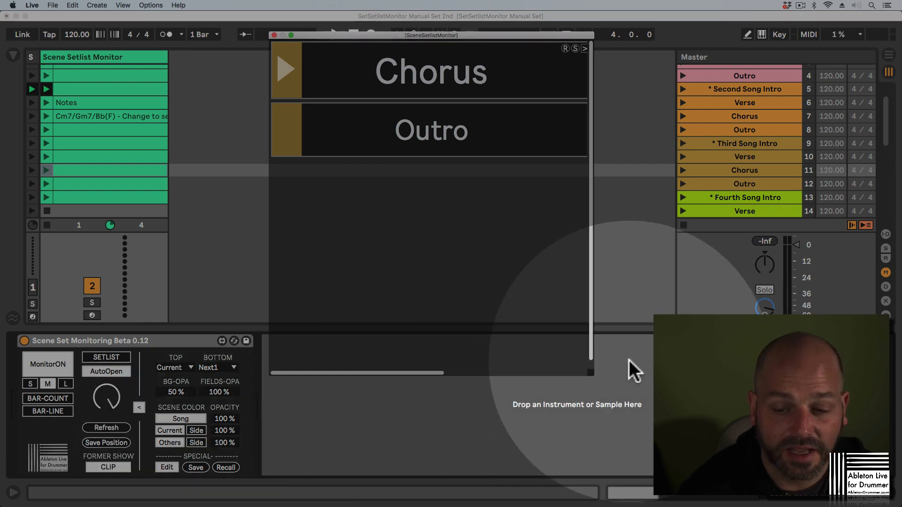
drag(592, 372, 596, 161)
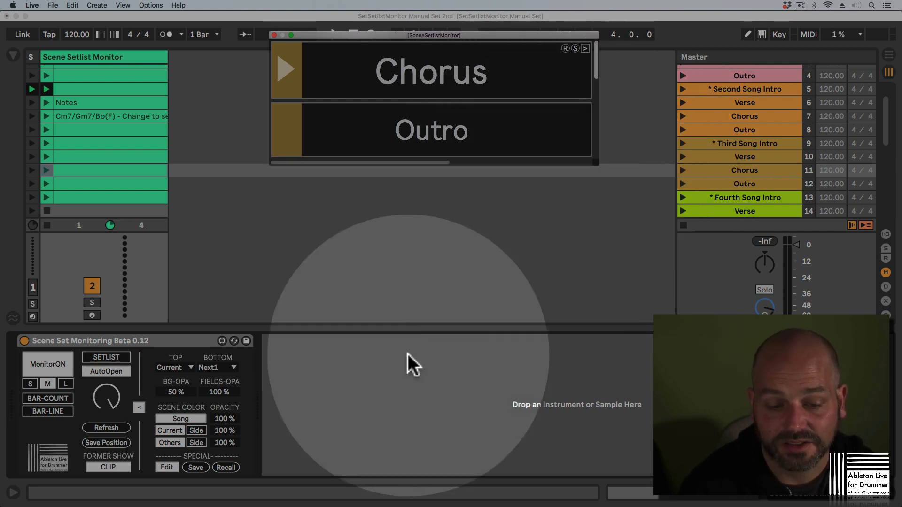
click(169, 466)
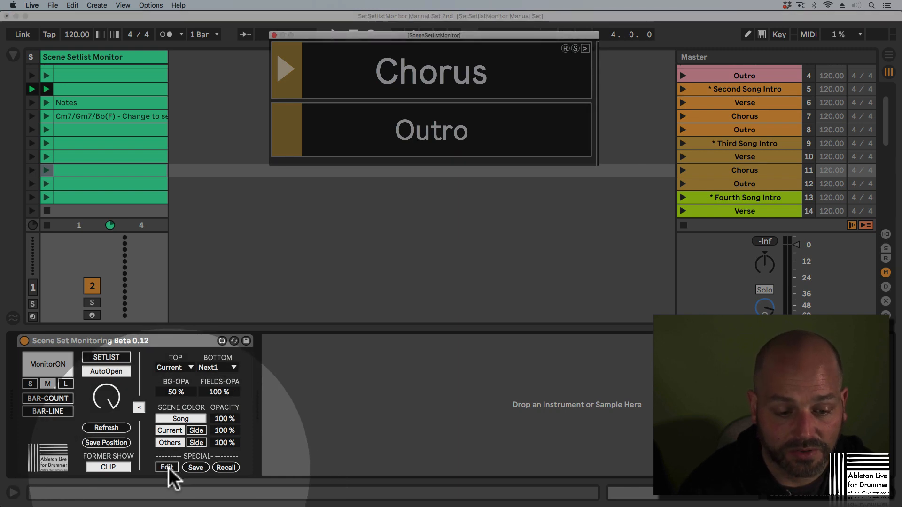
click(190, 468)
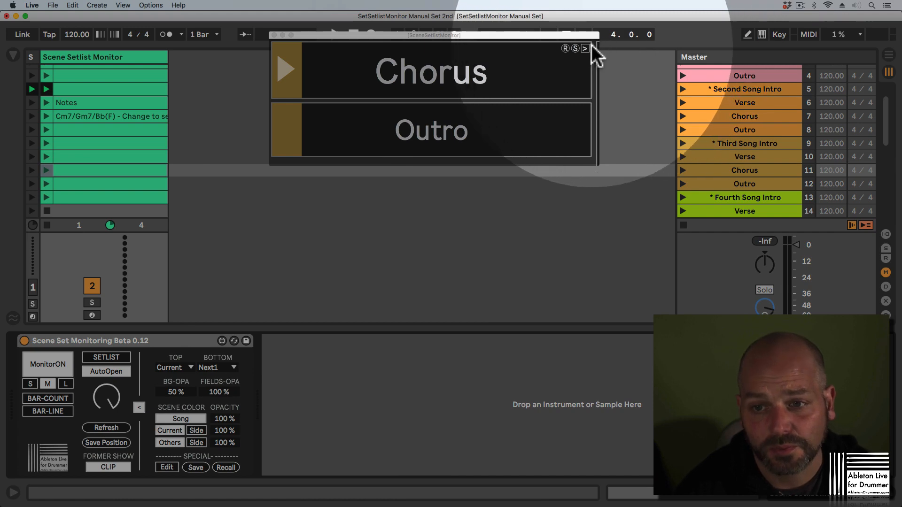
Step: Expand the song list beside the scene fields, toggle it for comparison, and recall the saved special window size
click(586, 47)
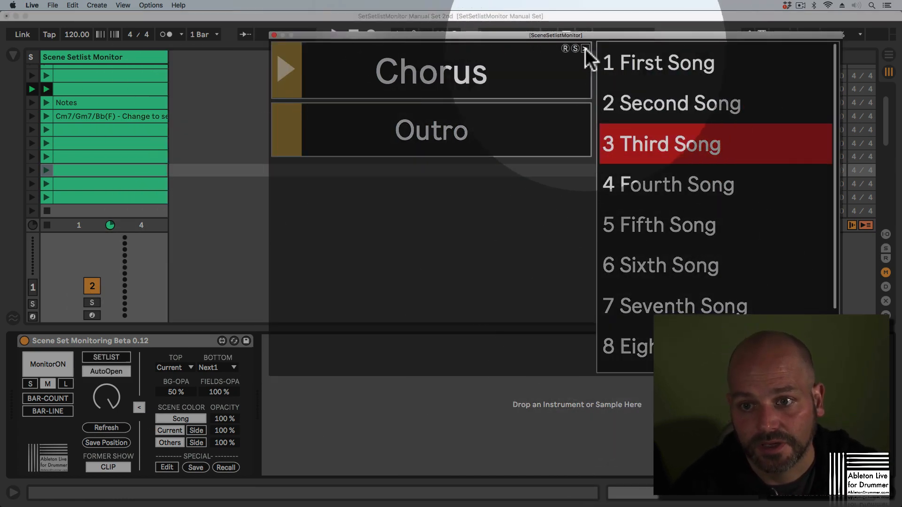
click(585, 49)
click(585, 49)
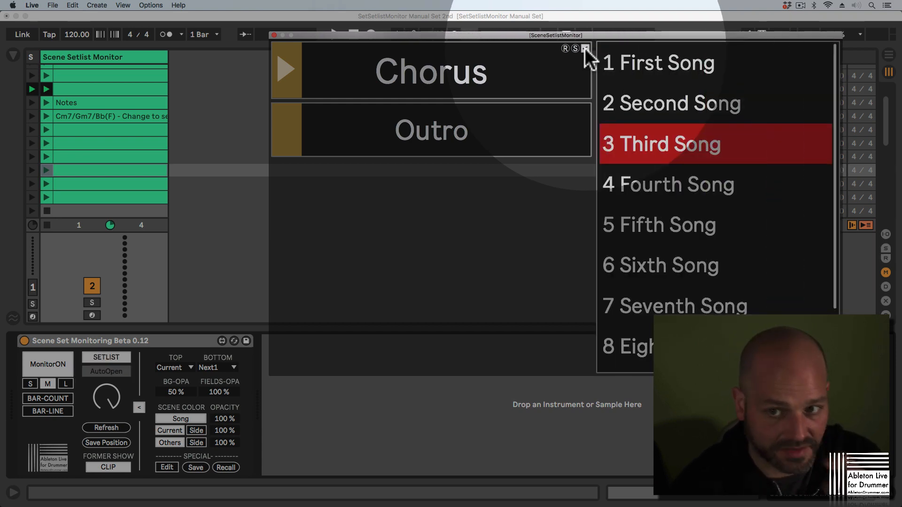
scroll(677, 221, down, 2)
scroll(686, 234, up, 2)
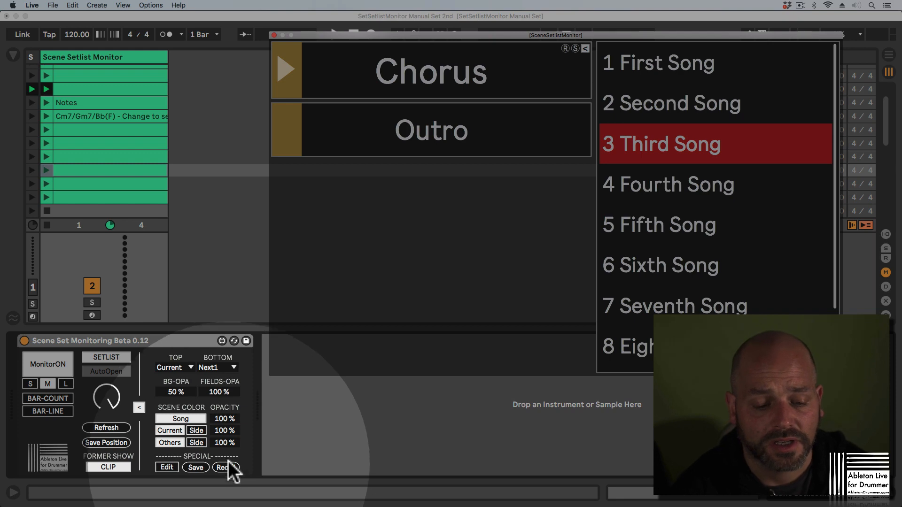
click(226, 467)
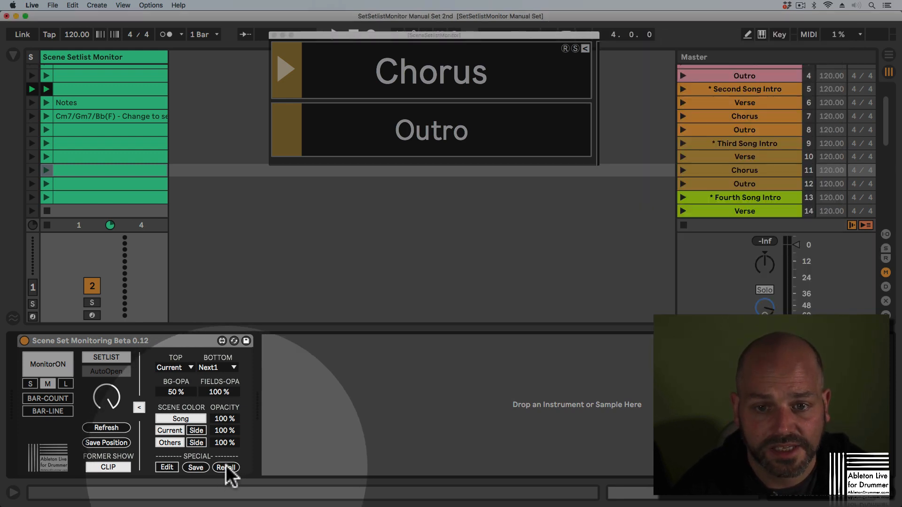